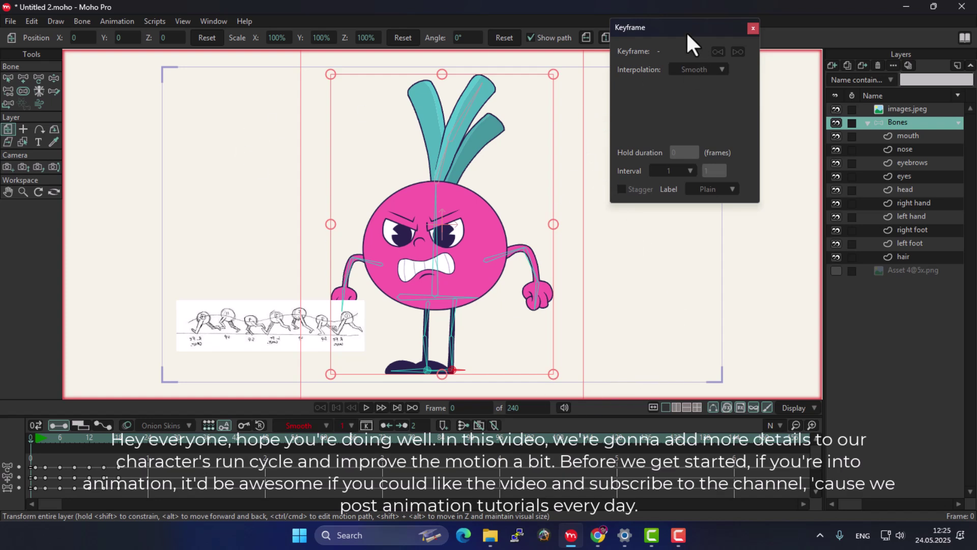
left_click_drag(686, 32, 702, 184)
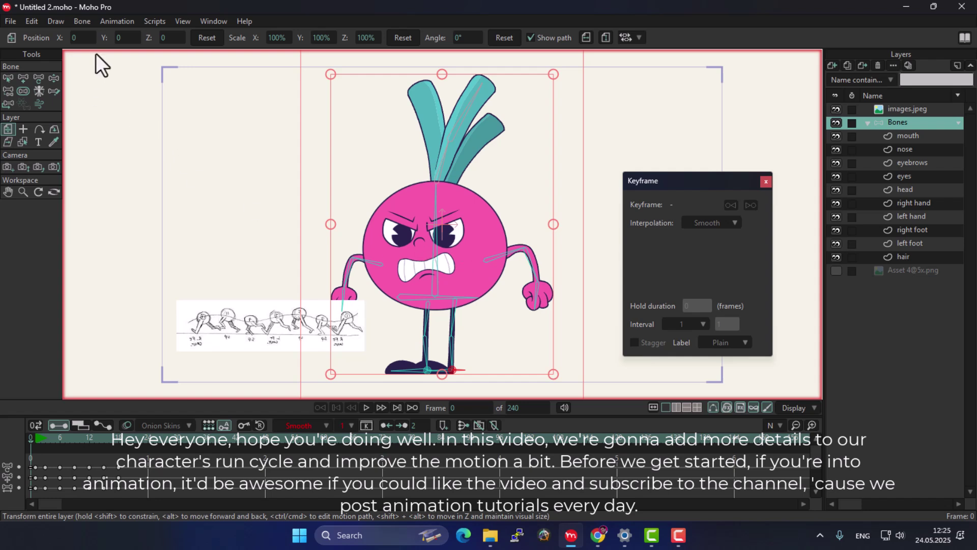
key("F9")
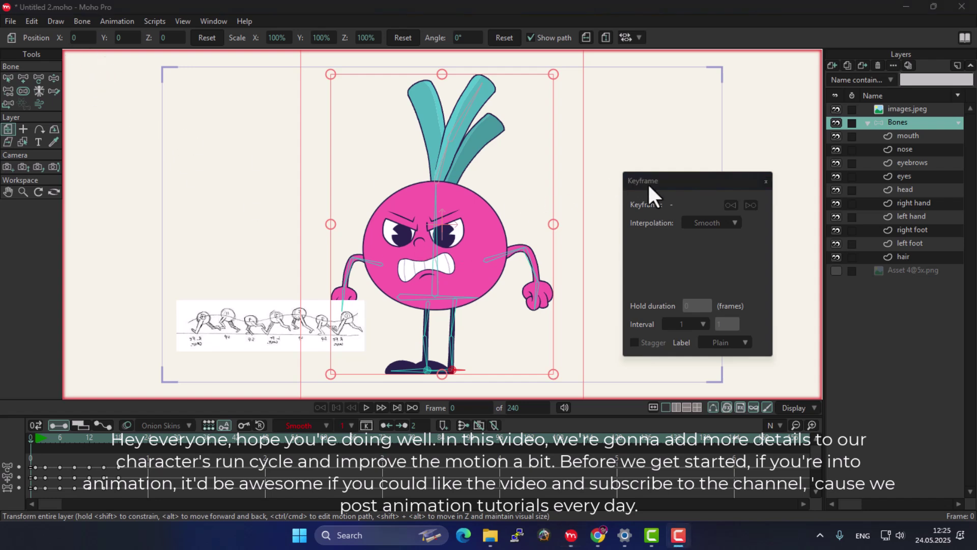
left_click_drag(647, 182, 681, 268)
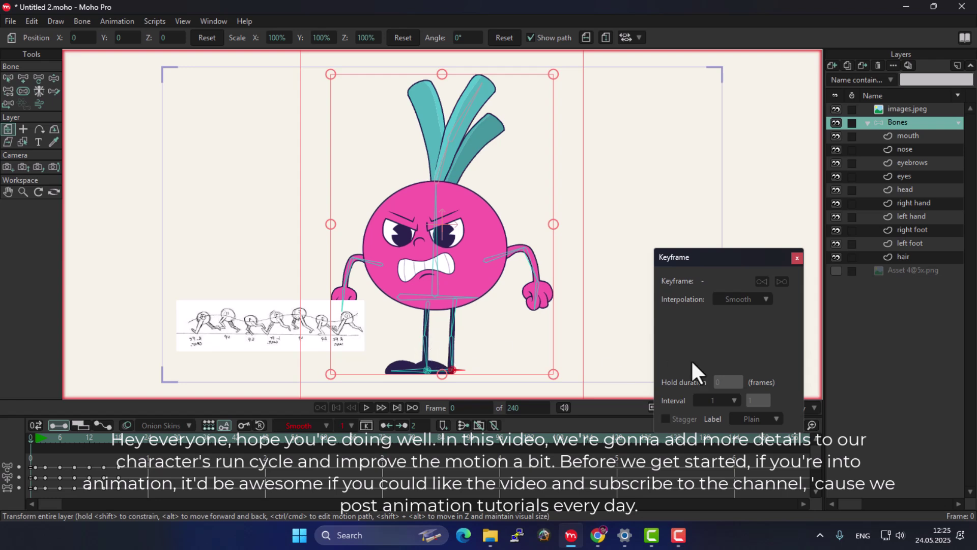
left_click_drag(712, 262, 709, 265)
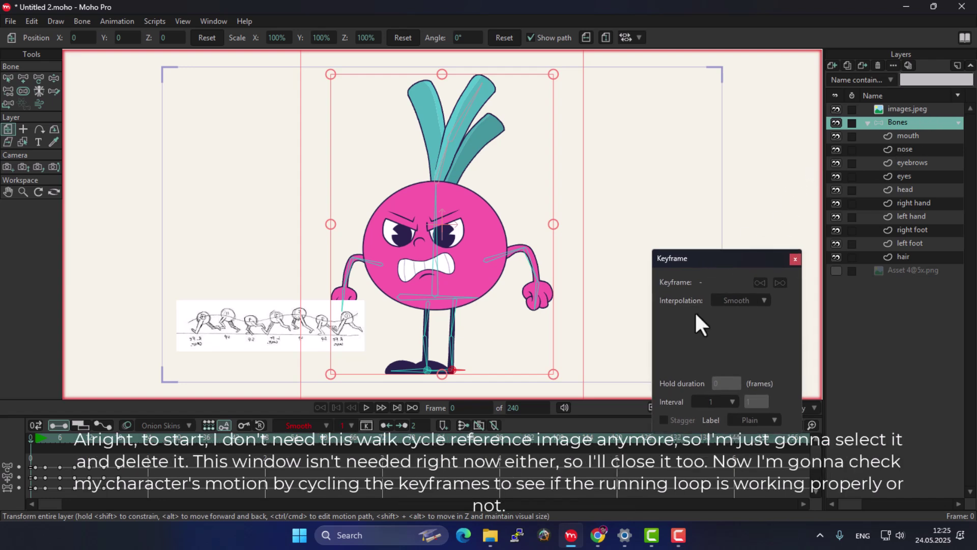
Delete the images.jpeg reference layer and close the Keyframe window
left_click(909, 110)
left_click(876, 65)
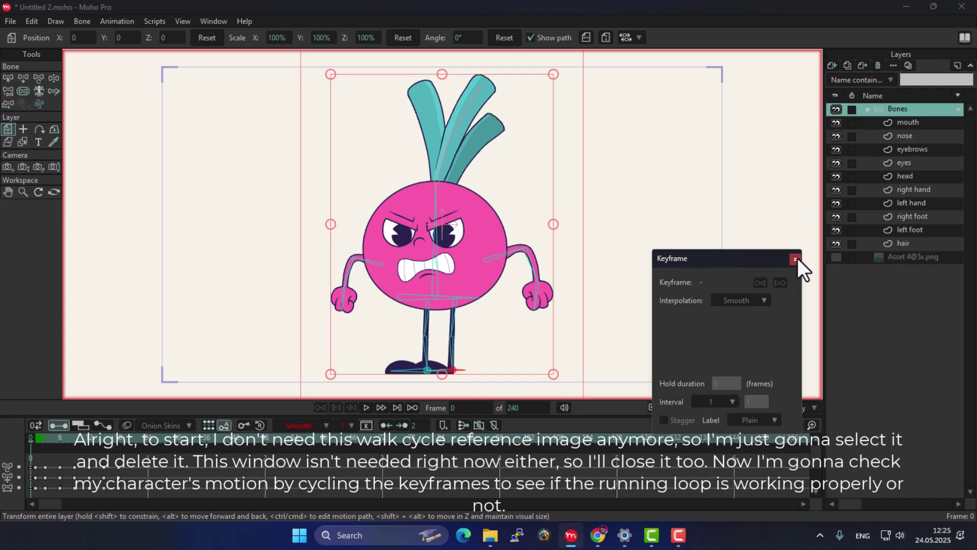
left_click(795, 259)
Test the run loop by giving the frame 18 keyframes Cycle interpolation and playing it, then undo the cycle
left_click_drag(136, 463, 115, 503)
right_click(120, 468)
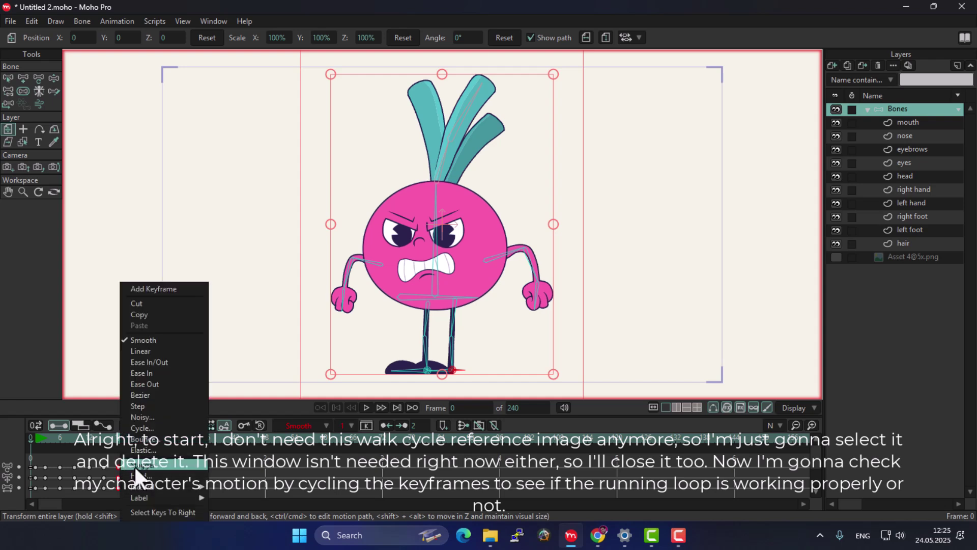
left_click(135, 426)
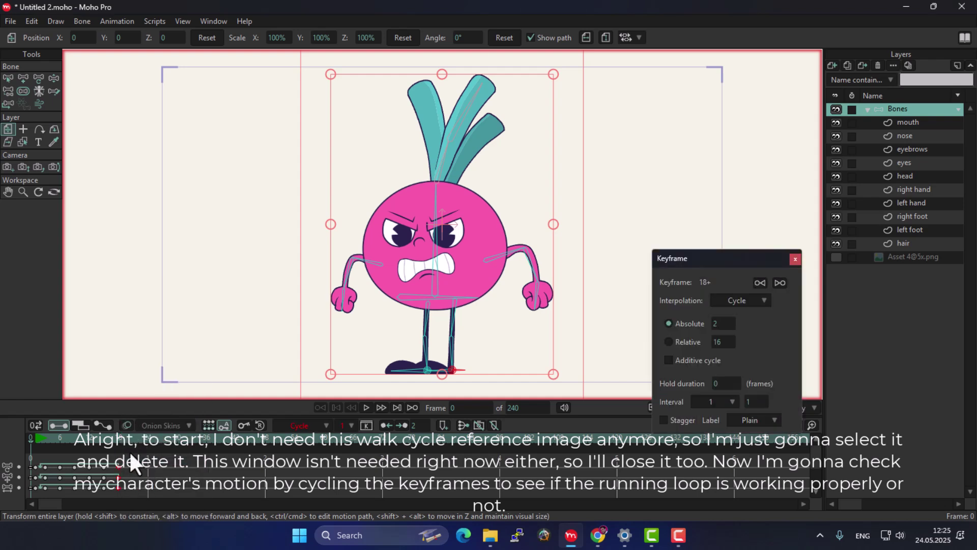
key("space")
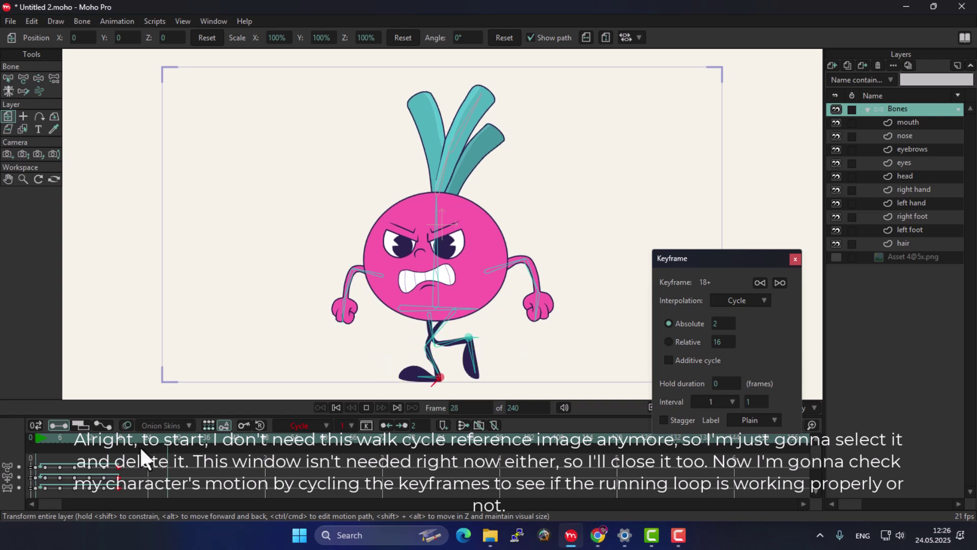
key("space")
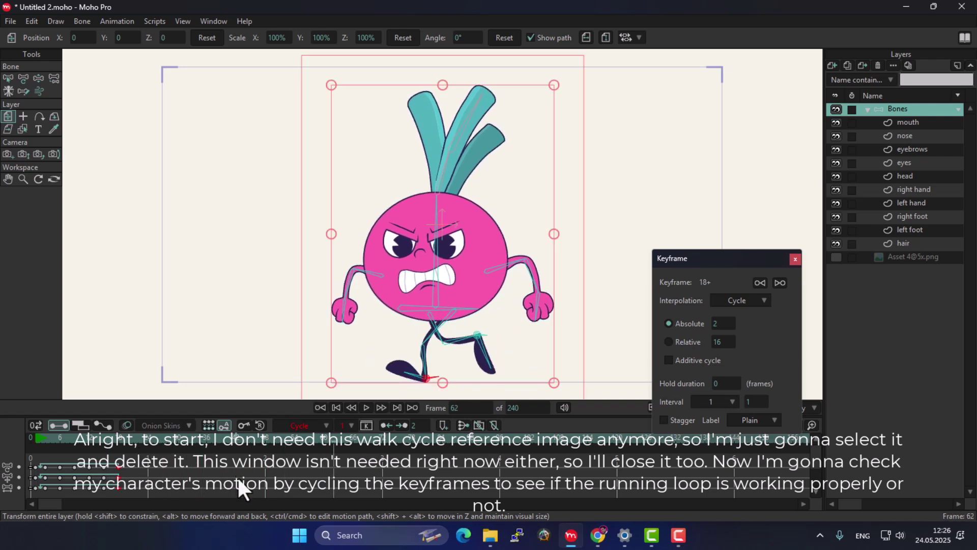
key("ctrl+z")
With Manipulate Bones, raise the character's main hip bone slightly on frame 6 and lower it slightly on frame 12
left_click_drag(37, 438, 57, 447)
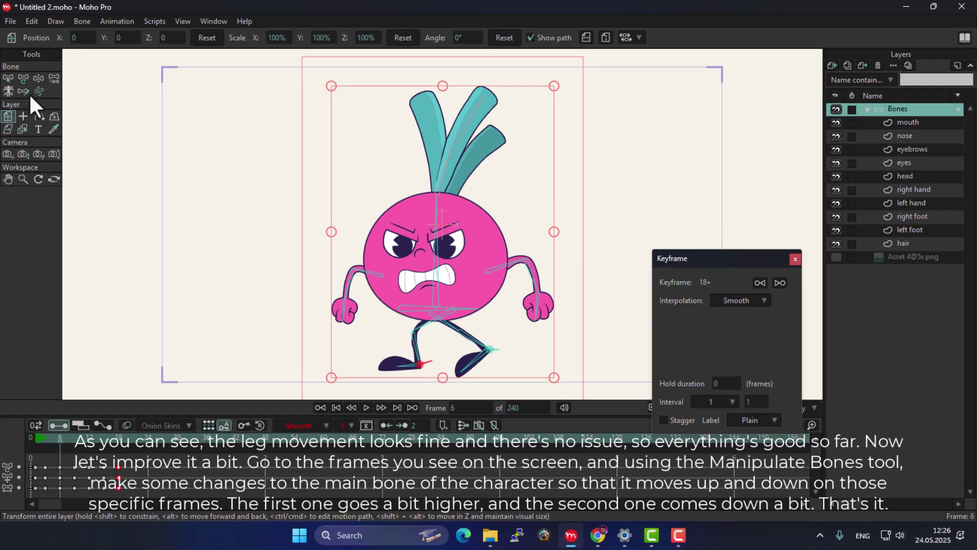
left_click(38, 79)
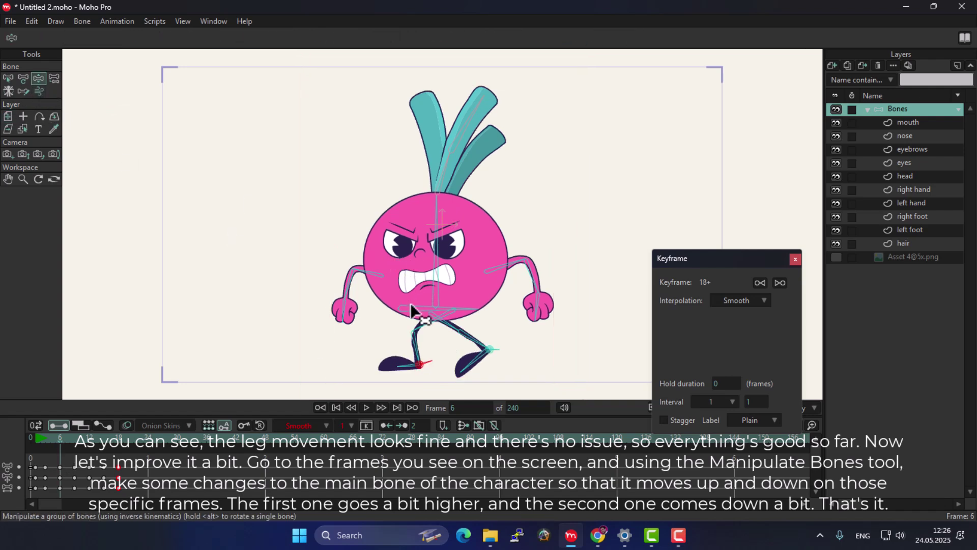
left_click_drag(412, 305, 411, 300)
left_click_drag(67, 436, 87, 442)
left_click_drag(409, 306, 409, 314)
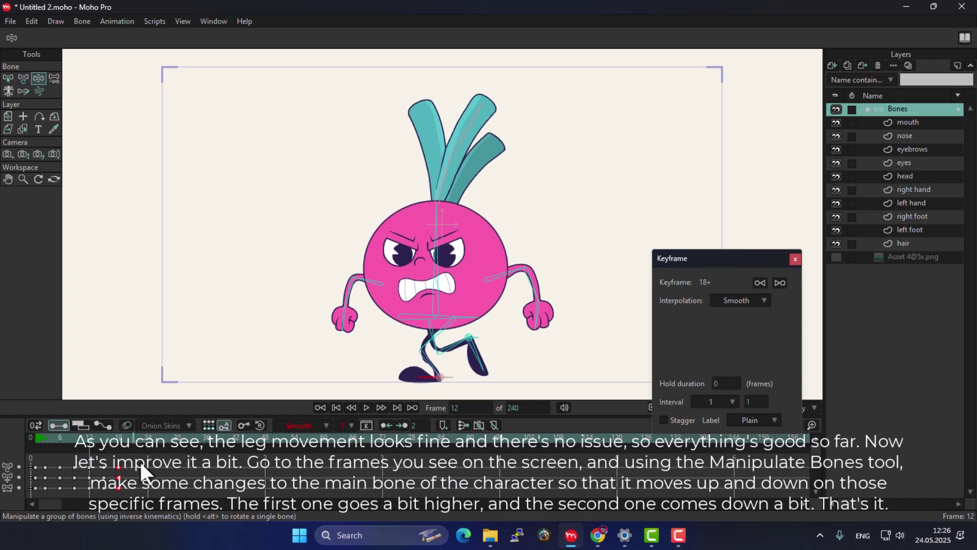
Check the up-and-down body motion by cycling the frame 18 keyframes during playback, then undo the cycle
right_click(117, 469)
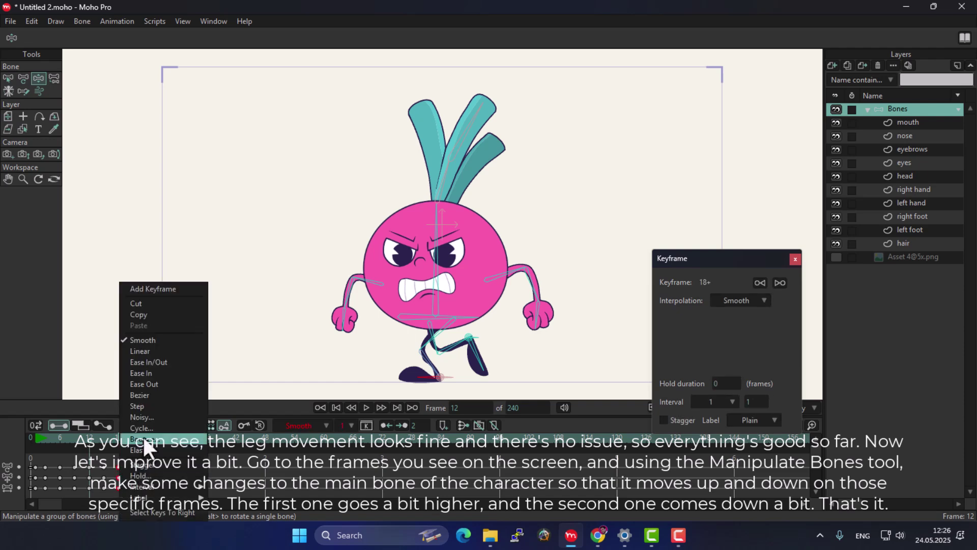
left_click(142, 429)
key("space")
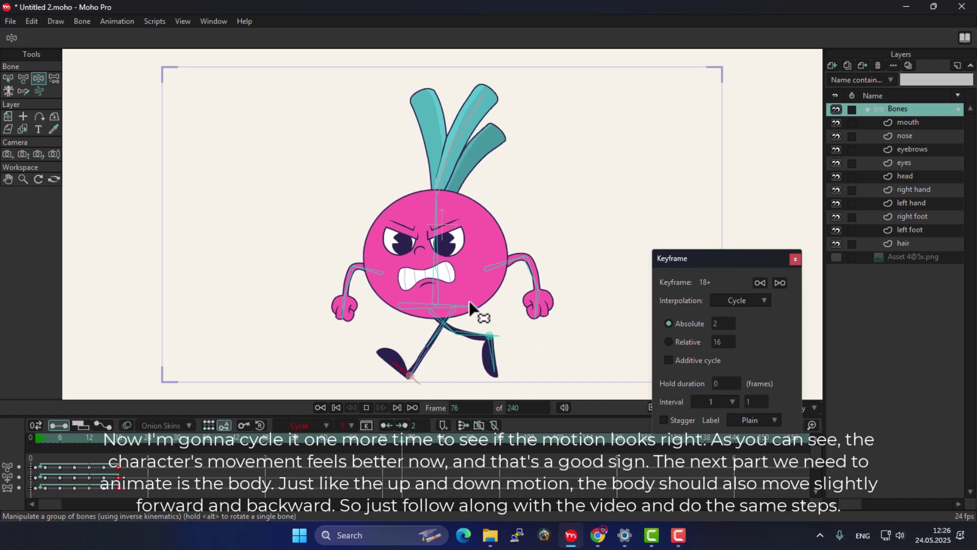
key("space")
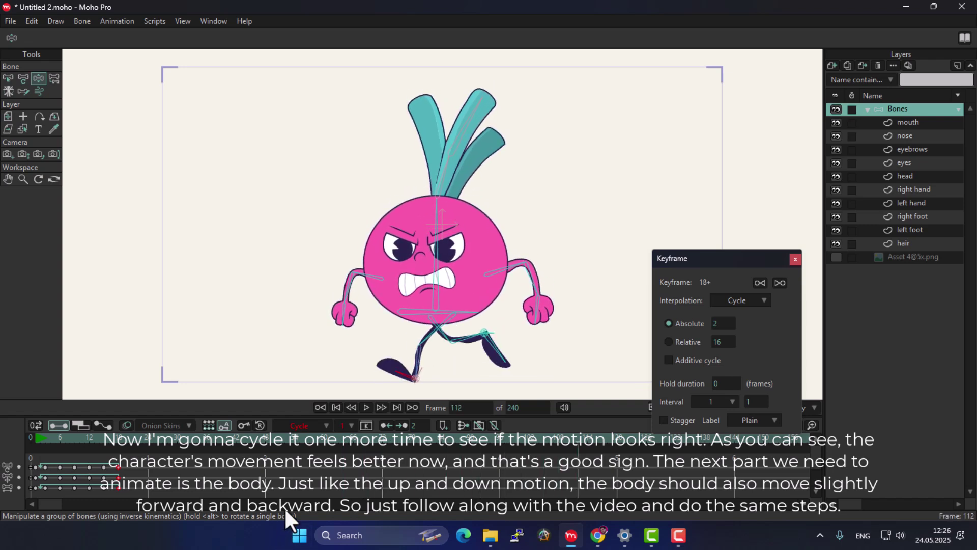
key("ctrl+z")
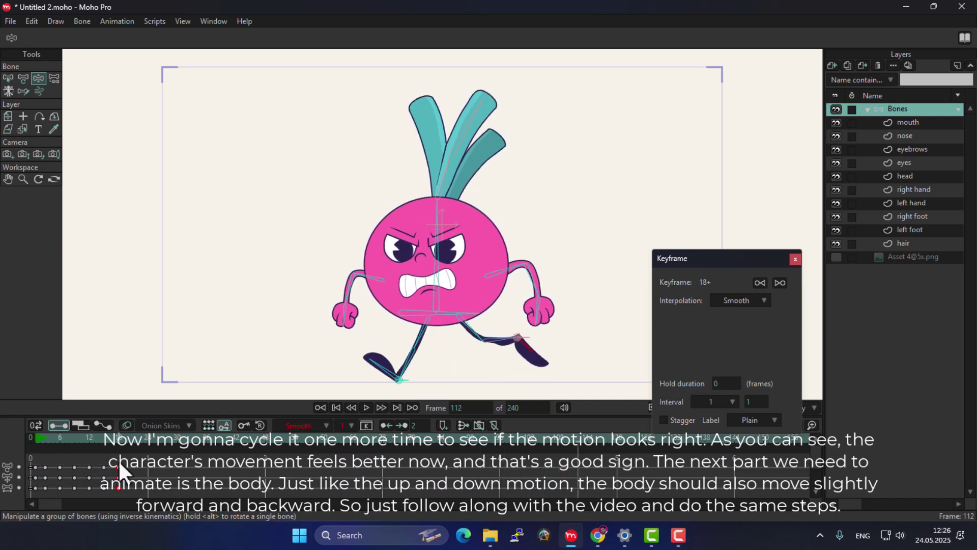
key("F9")
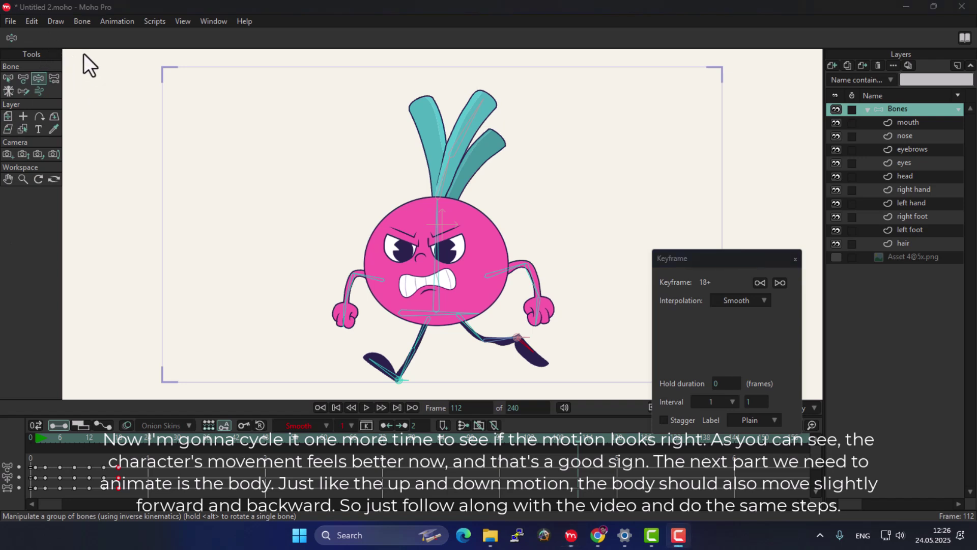
key("alt+Tab")
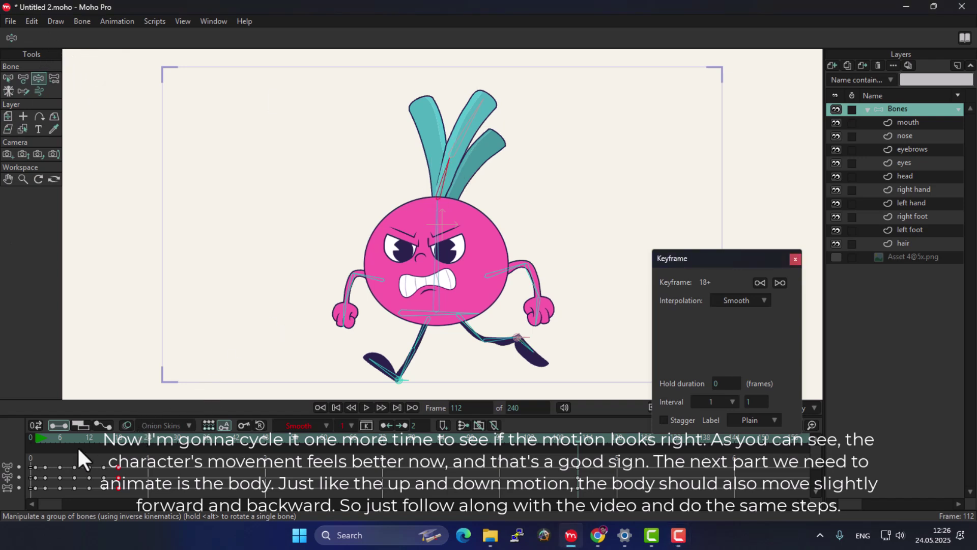
Tilt the body bone slightly toward the character's left-hand side of the canvas on frame 6 and to the opposite side on frame 12
left_click_drag(41, 440, 58, 443)
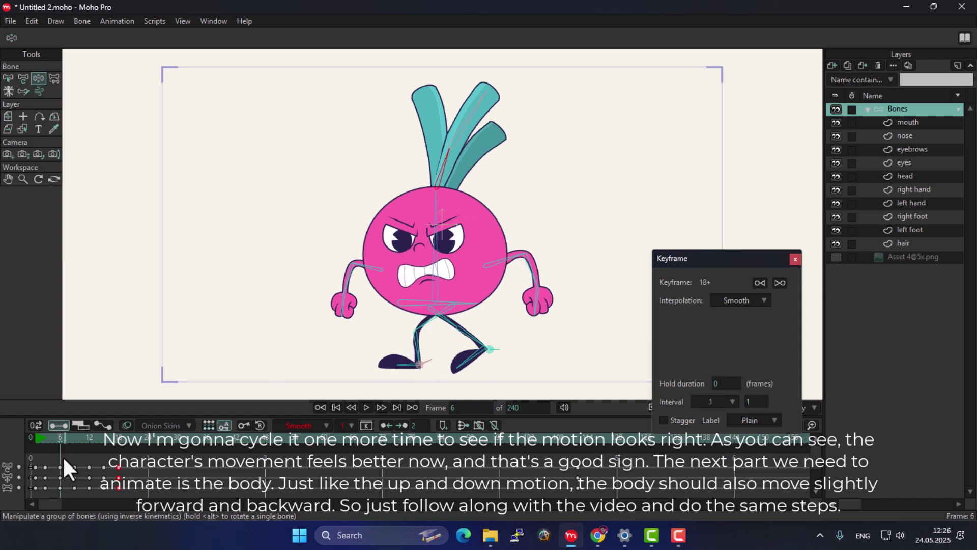
left_click_drag(35, 439, 58, 440)
left_click_drag(430, 215, 424, 208)
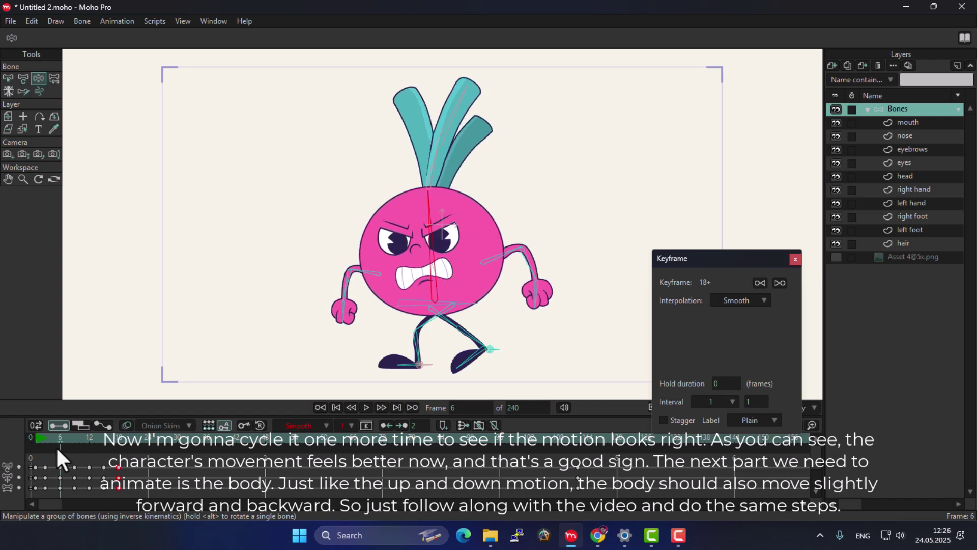
left_click_drag(60, 439, 89, 439)
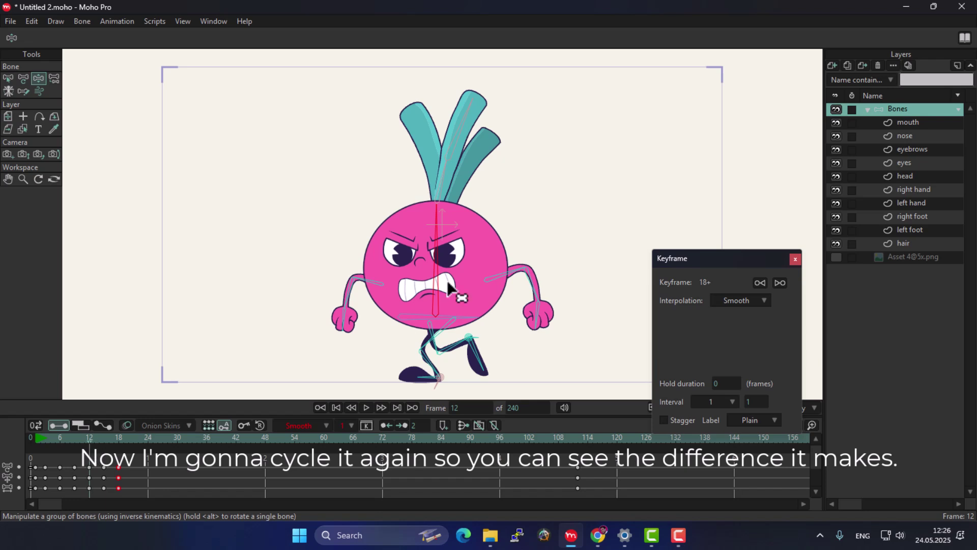
left_click_drag(447, 280, 450, 230)
Preview the body tilt by temporarily applying Cycle interpolation to the frame 18 keyframes and playing the animation
left_click_drag(142, 478, 116, 490)
right_click(115, 466)
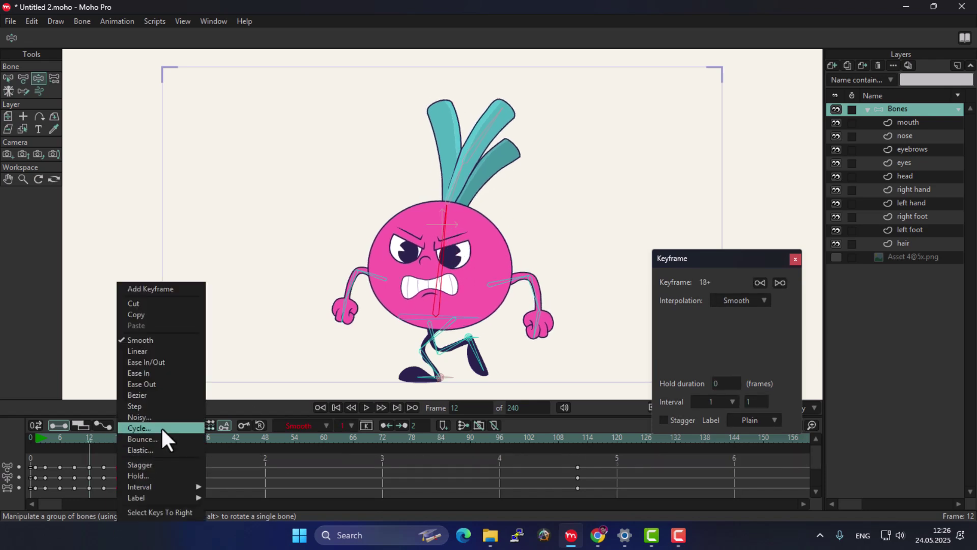
left_click(161, 427)
key("space")
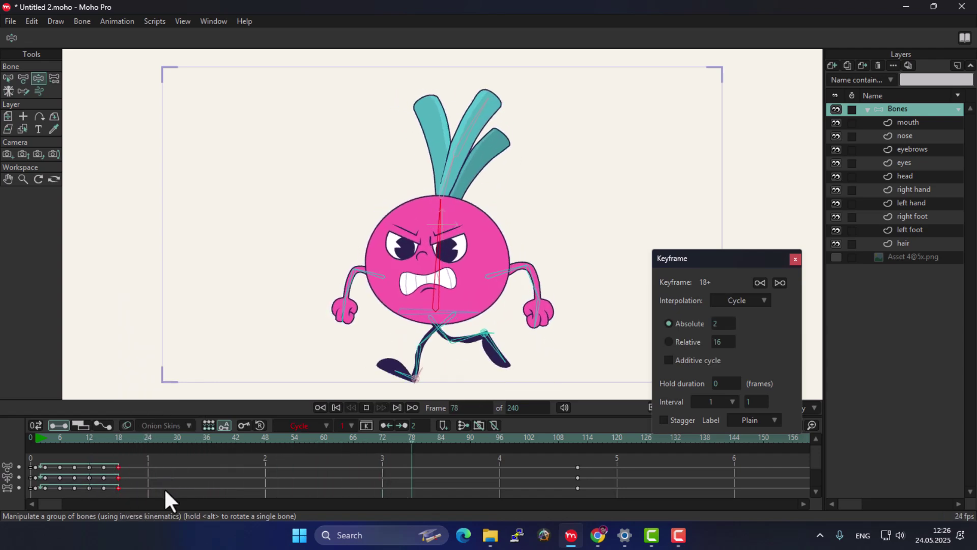
key("space")
On frame 3, swing both forearm bones slightly to the right
left_click(35, 437)
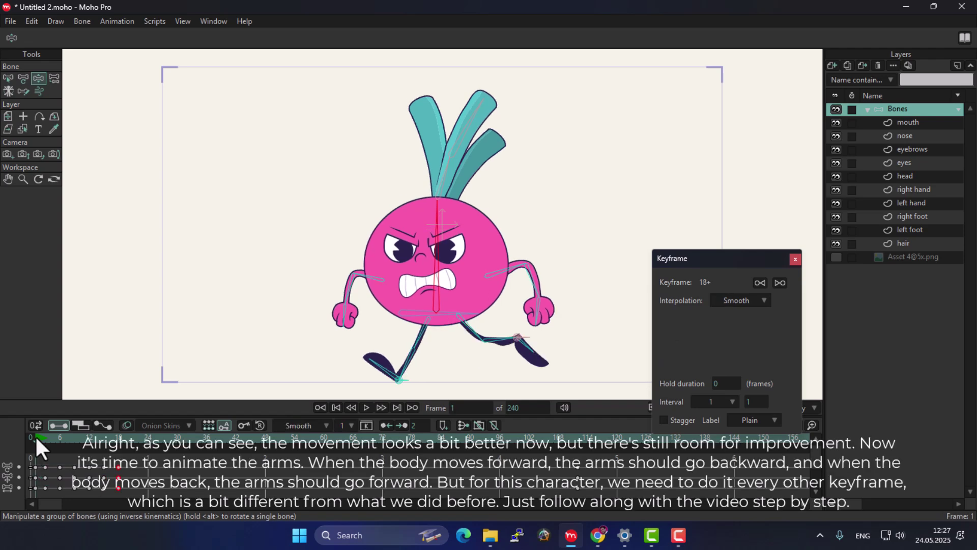
left_click(44, 437)
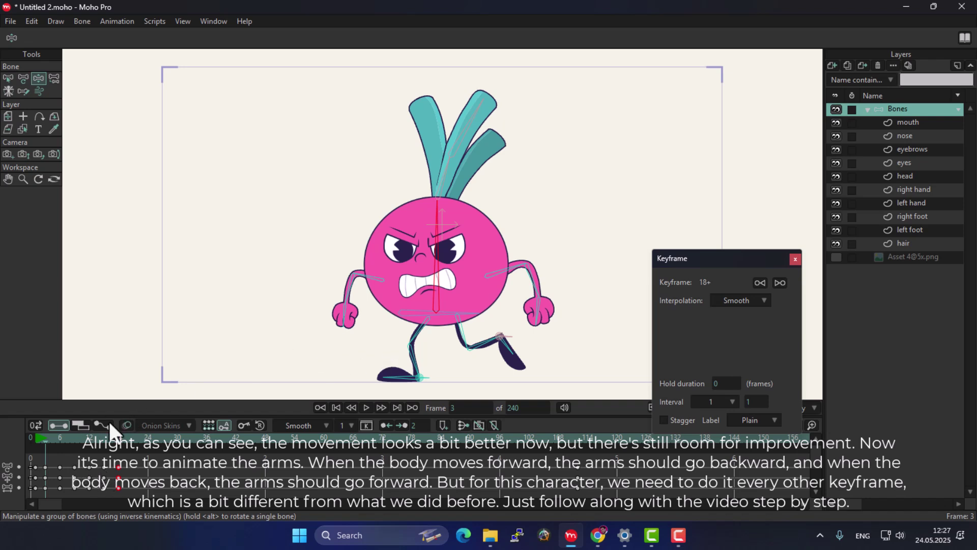
left_click_drag(344, 301, 361, 308)
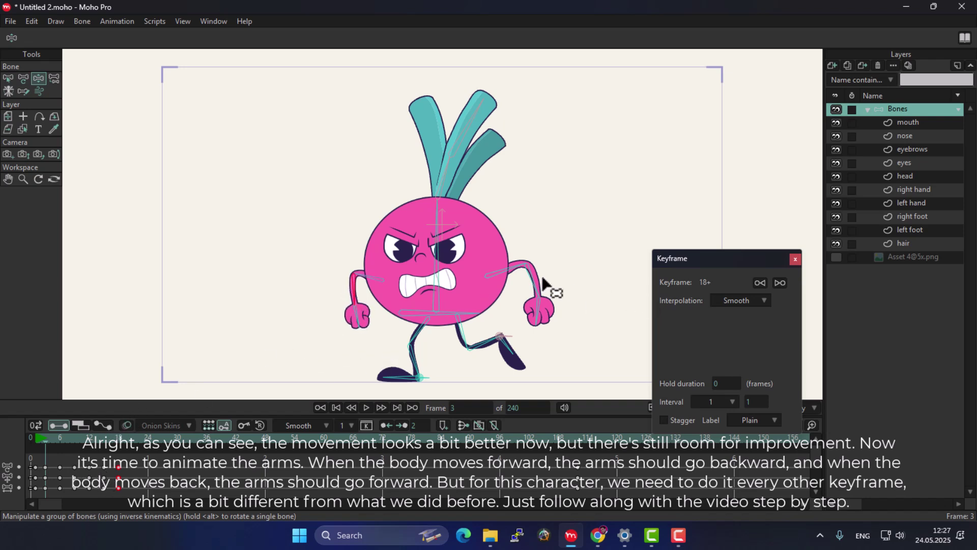
left_click_drag(544, 284, 537, 276)
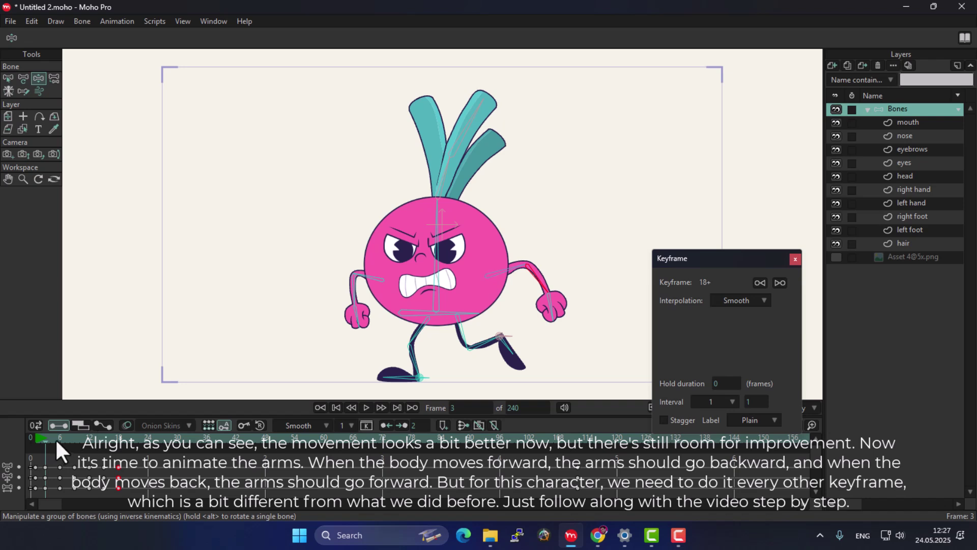
On frame 9, swing both forearm bones slightly to the left
left_click_drag(56, 441, 75, 440)
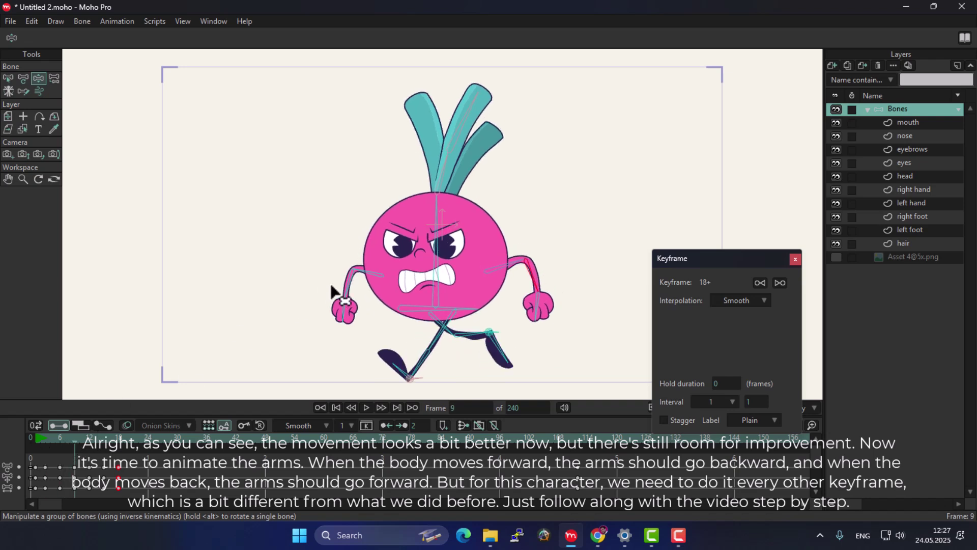
left_click_drag(351, 289, 354, 280)
left_click_drag(538, 289, 530, 288)
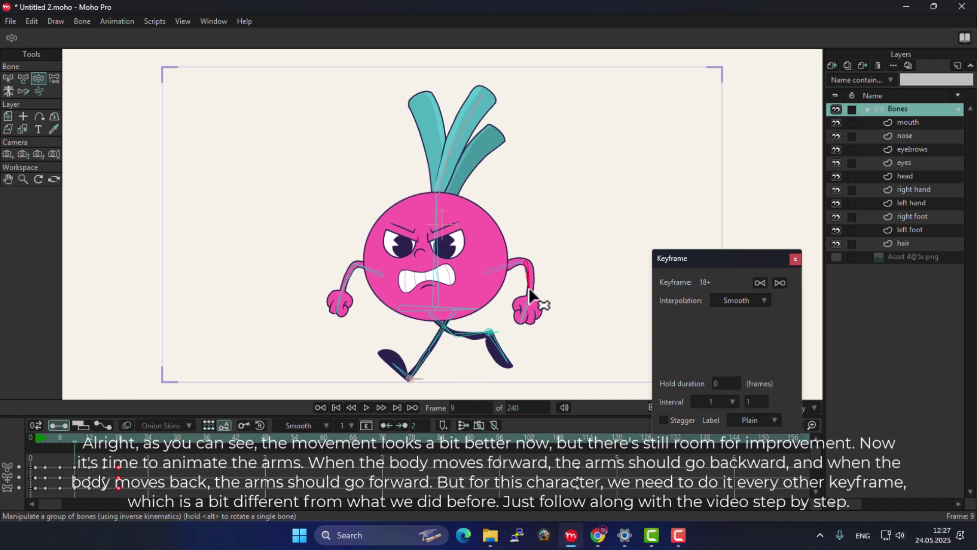
On frame 15, swing both forearm bones to the right and scrub through the frames to check the arm motion
left_click(102, 439)
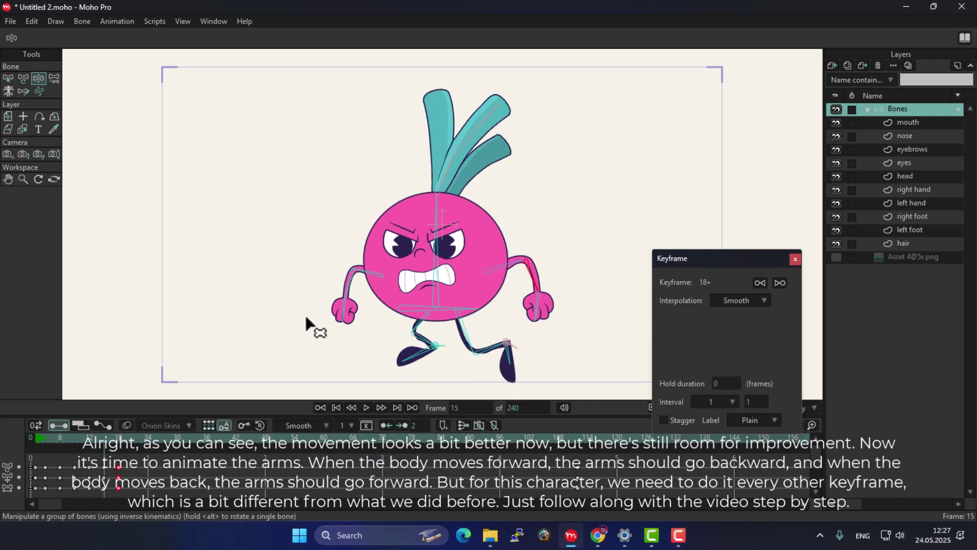
left_click_drag(349, 285, 372, 301)
left_click_drag(516, 280, 556, 275)
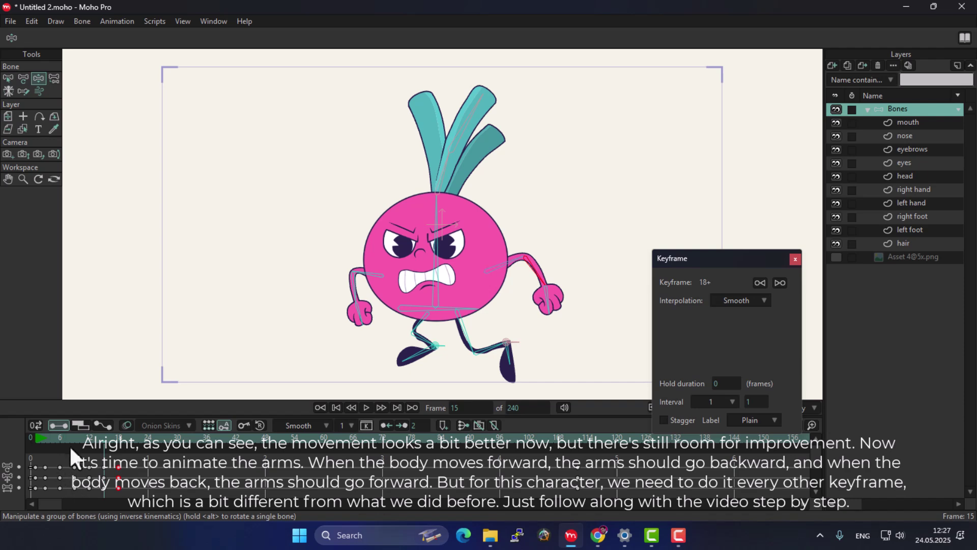
left_click_drag(70, 445, 112, 449)
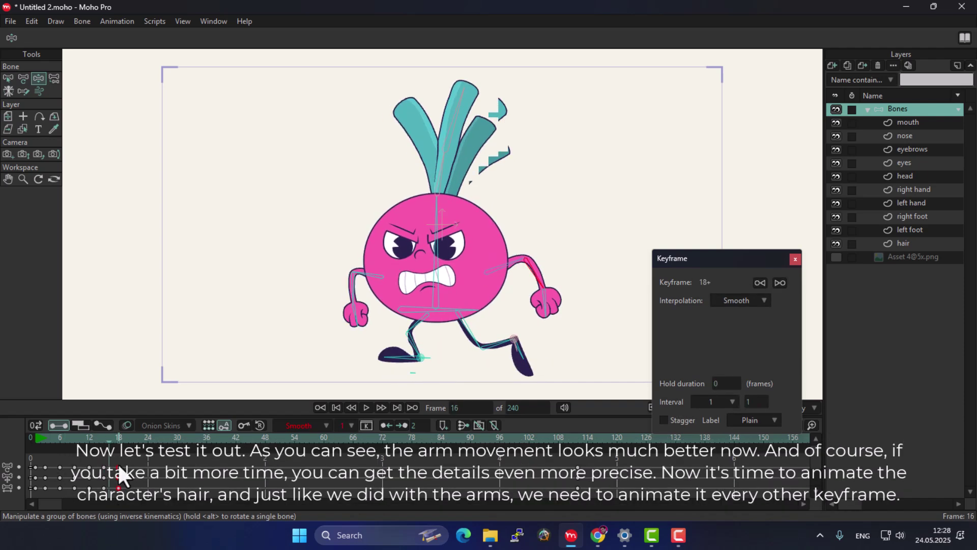
Set the frame 18 keyframes to Cycle interpolation and play the loop to check the arm swing
right_click(117, 466)
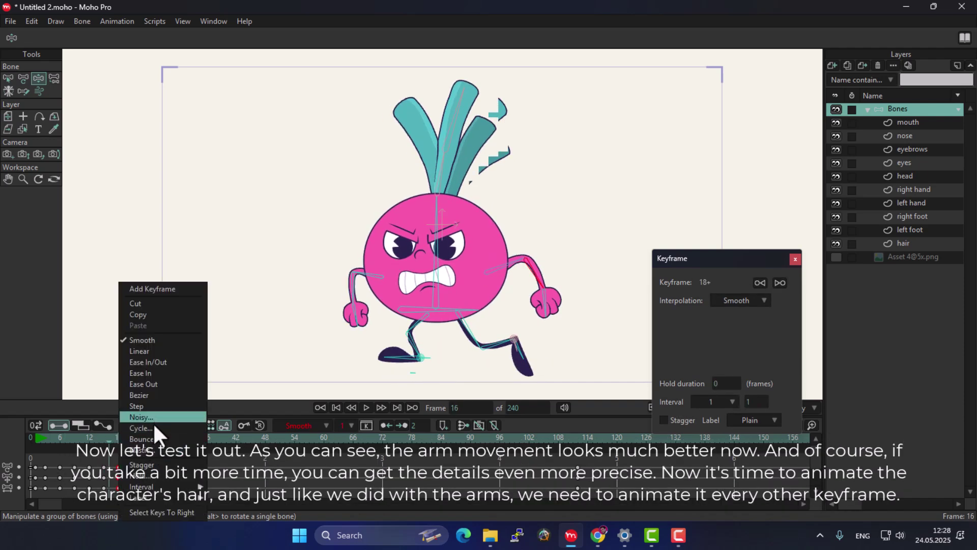
left_click(153, 428)
key("space")
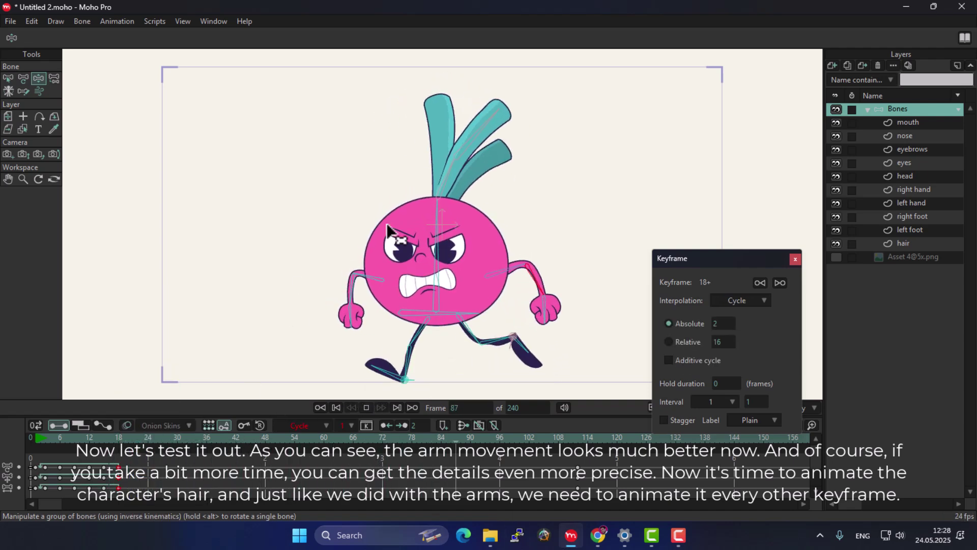
key("space")
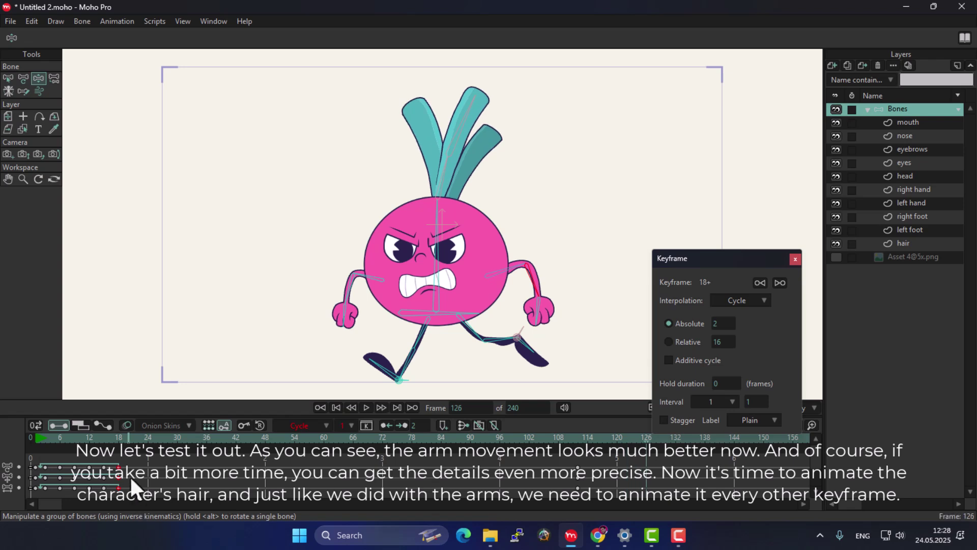
On frame 3, swing the hair bone slightly to the right
left_click(93, 468)
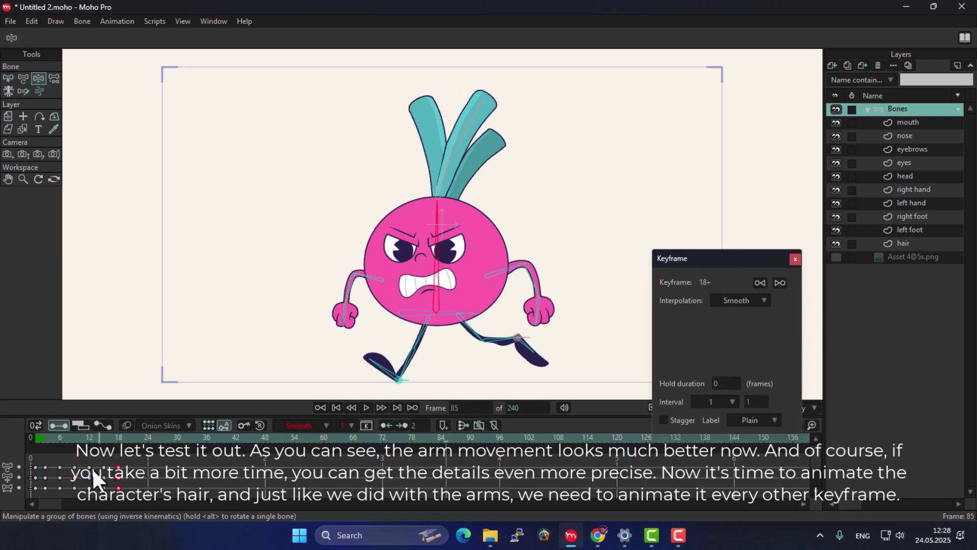
left_click(45, 439)
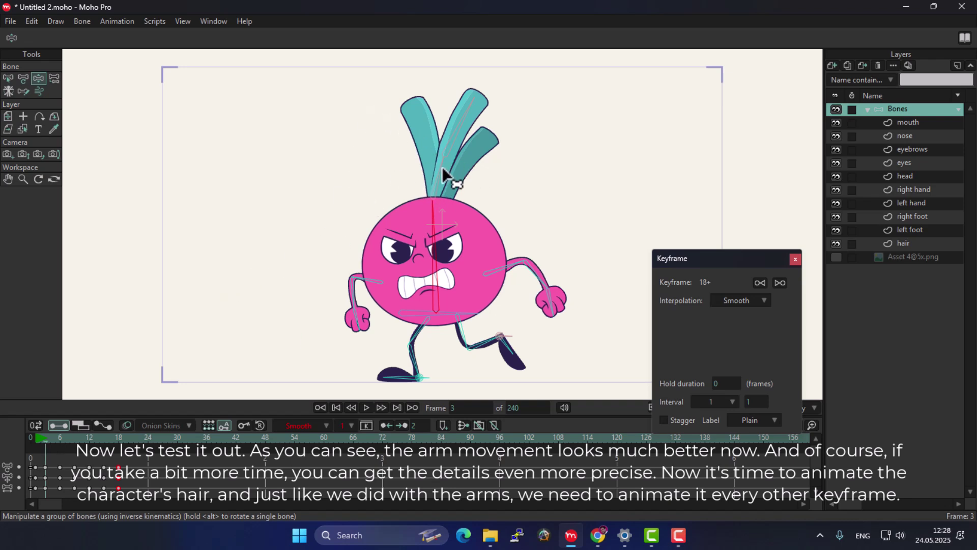
left_click_drag(443, 168, 451, 166)
Swing the hair bone to the left on frame 9 and slightly to the right on frame 15
left_click_drag(67, 437, 76, 444)
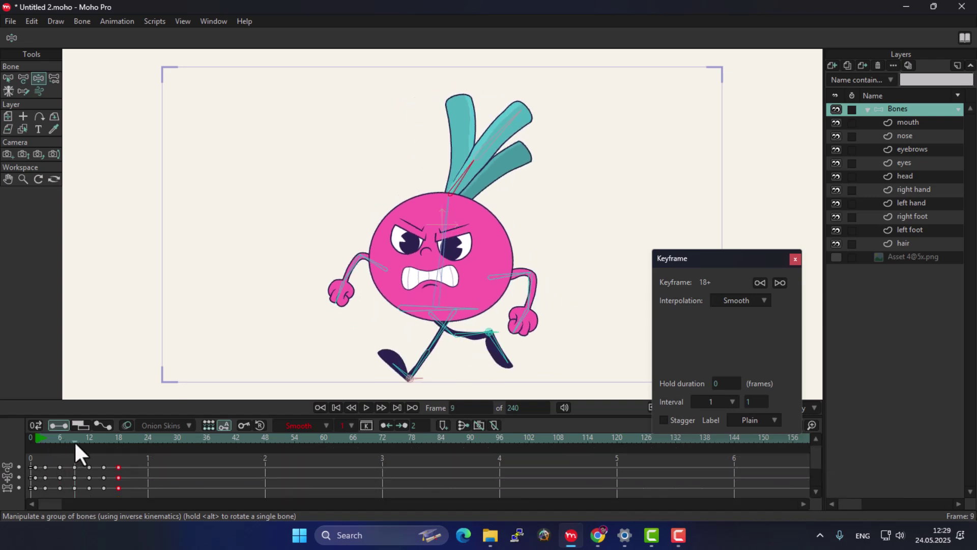
left_click_drag(462, 175, 433, 198)
left_click_drag(99, 439, 105, 439)
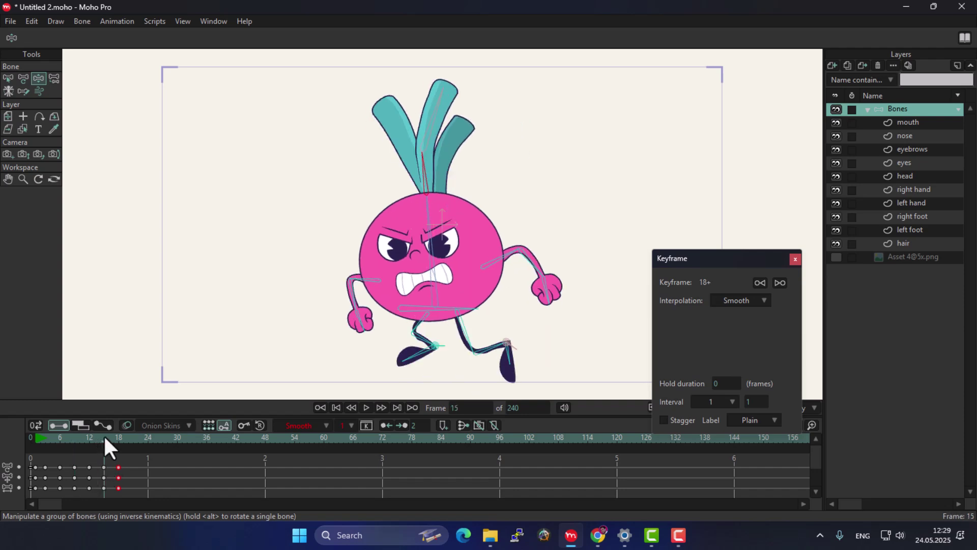
left_click_drag(429, 165, 434, 162)
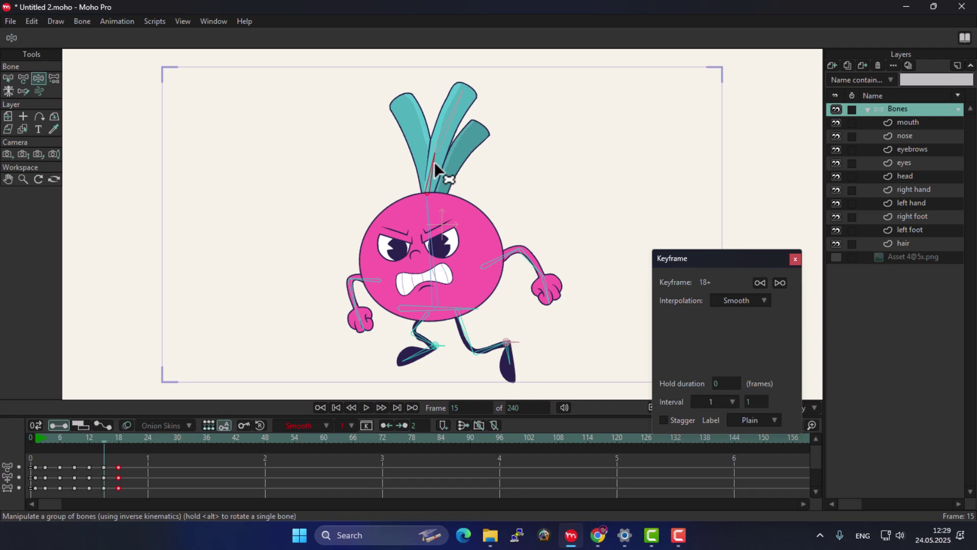
Try Cycle interpolation on the frame 18 keyframes, play the loop to check the hair swing, and undo the interpolation change
right_click(118, 464)
left_click(154, 429)
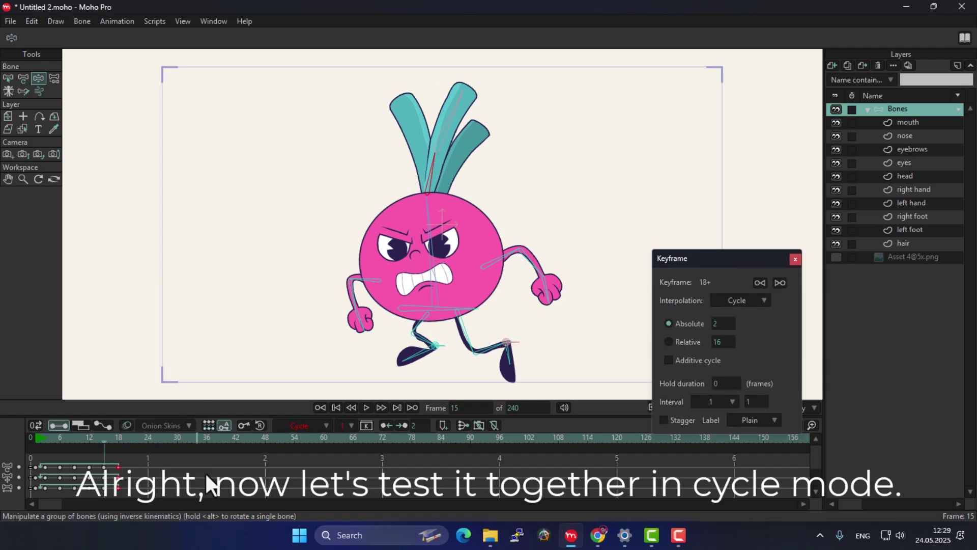
key("space")
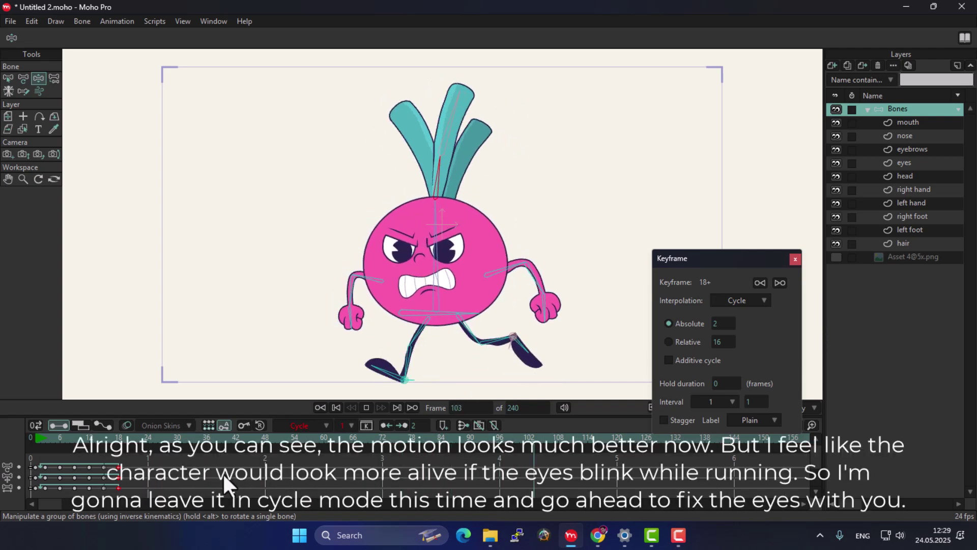
key("space")
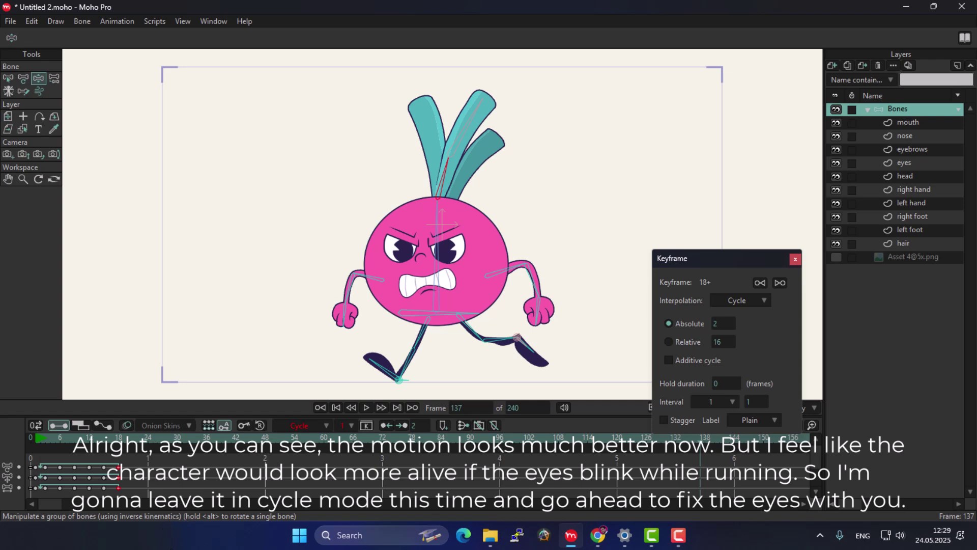
key("ctrl+z")
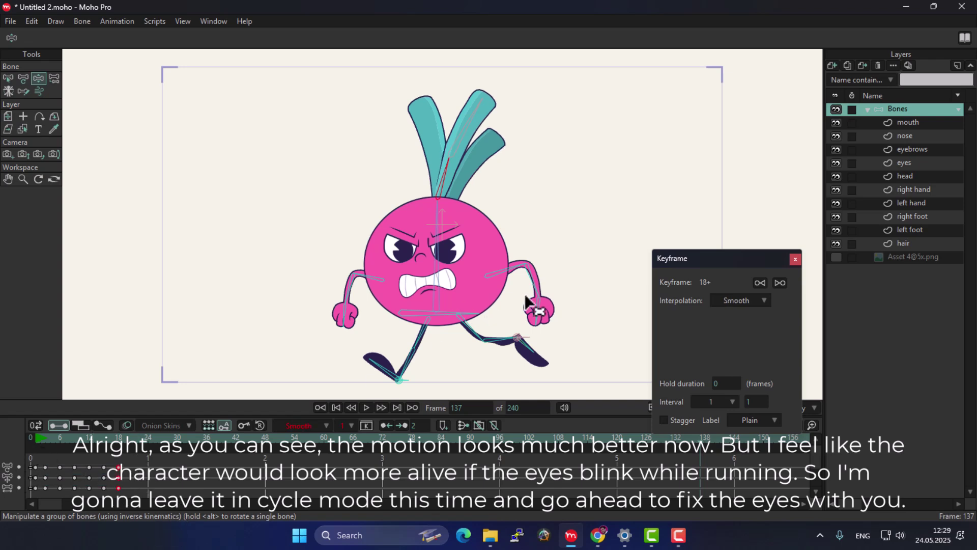
Apply Cycle interpolation to the frame 18 keyframes again and play the whole run cycle with the hair motion
right_click(116, 466)
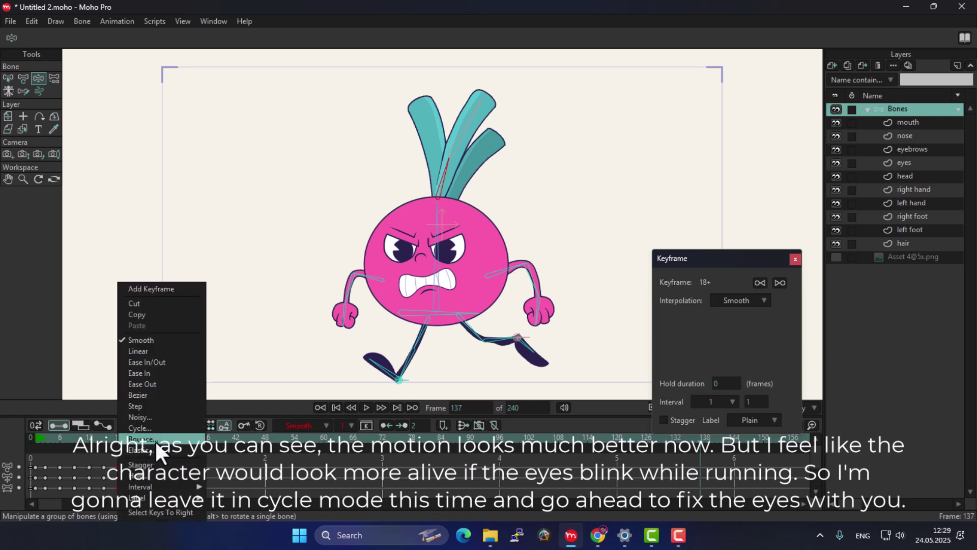
left_click(159, 447)
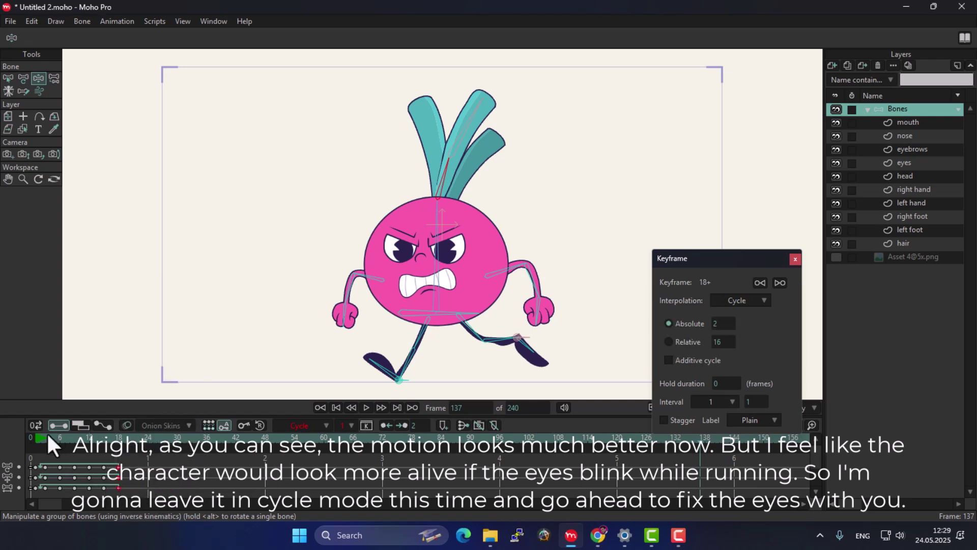
left_click(63, 439)
key("space")
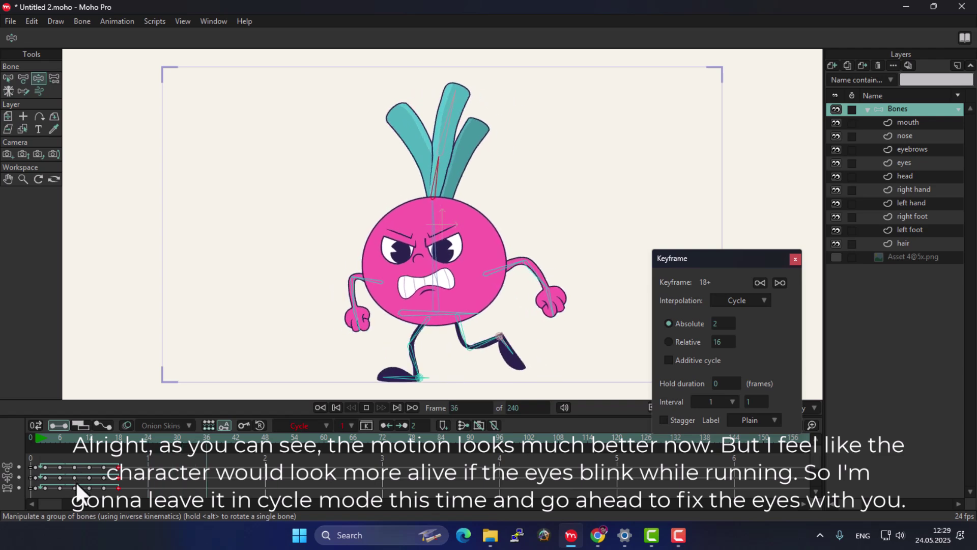
scroll(540, 246, "down", 2)
scroll(540, 246, "down", 3)
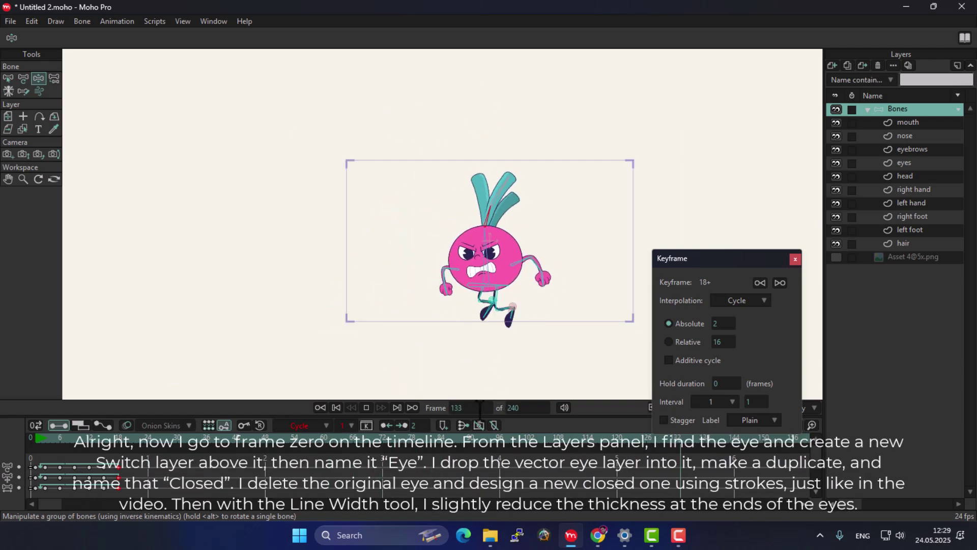
On frame 0, add a Switch layer above the eyes vector layer and name it "eyes"
left_click(30, 438)
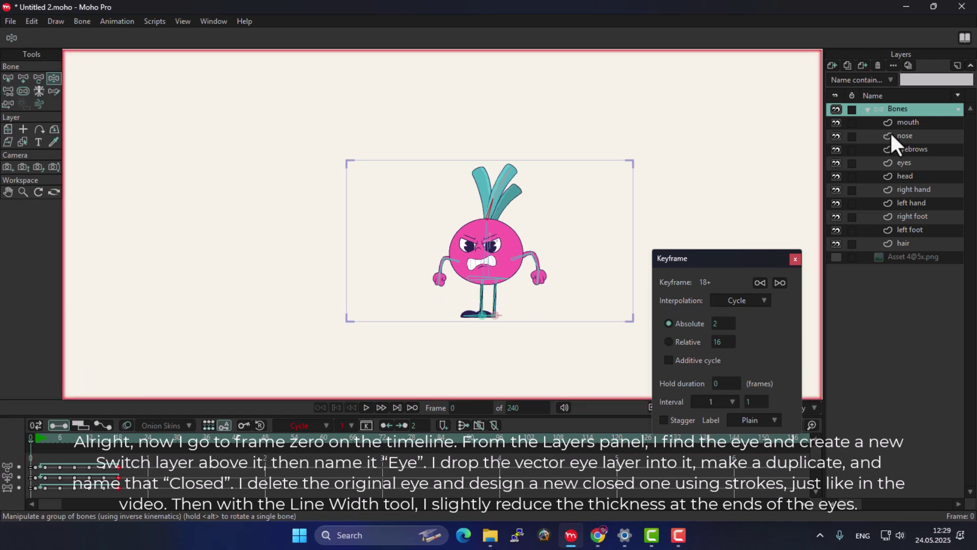
left_click(915, 162)
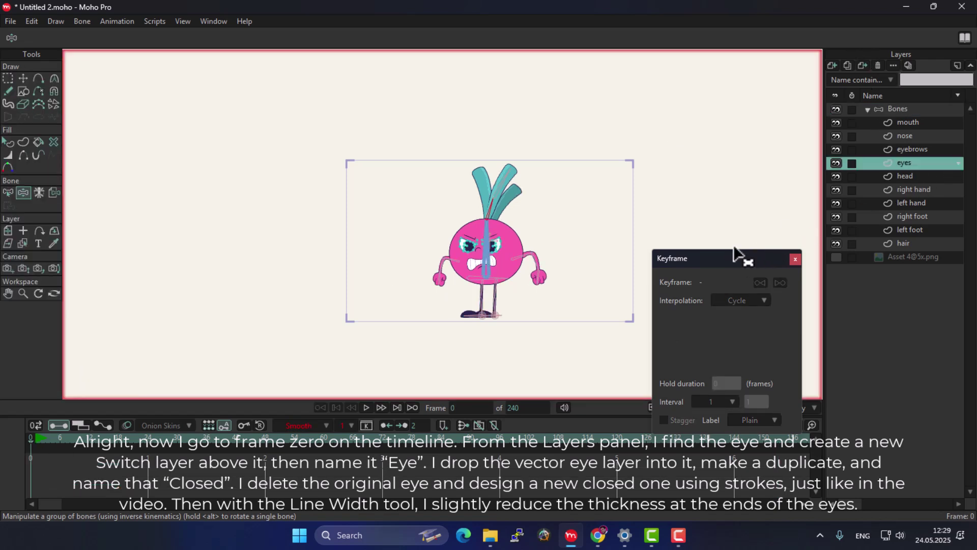
left_click_drag(738, 254, 278, 186)
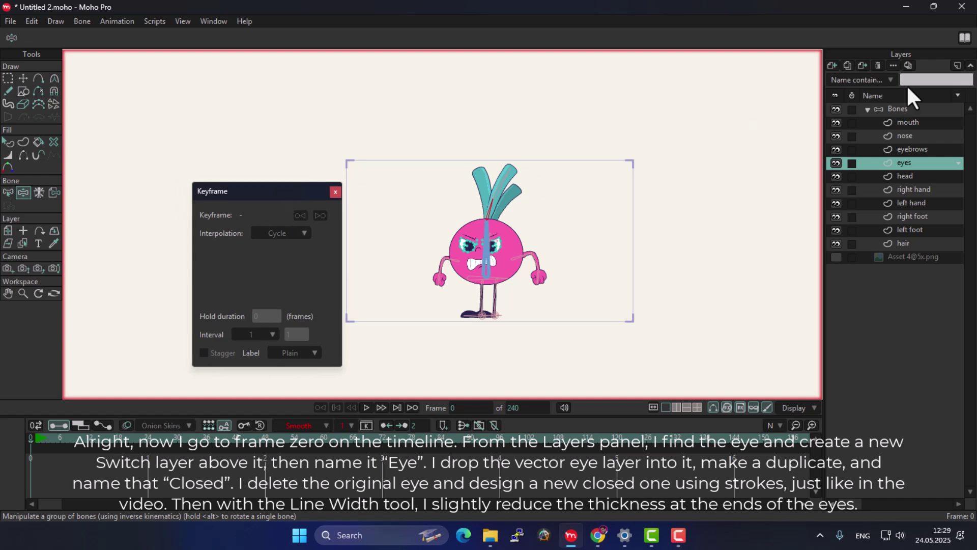
left_click(833, 66)
left_click(849, 144)
double_click(906, 164)
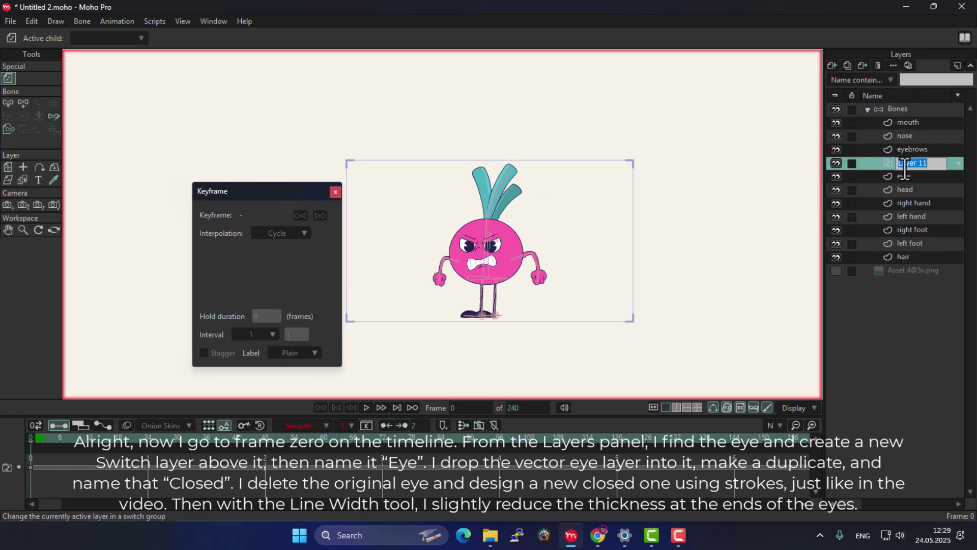
type("eyes")
Move the eyes vector layer into the Switch layer, duplicate it and name the copy "close"
left_click(938, 175)
left_click_drag(939, 175, 910, 177)
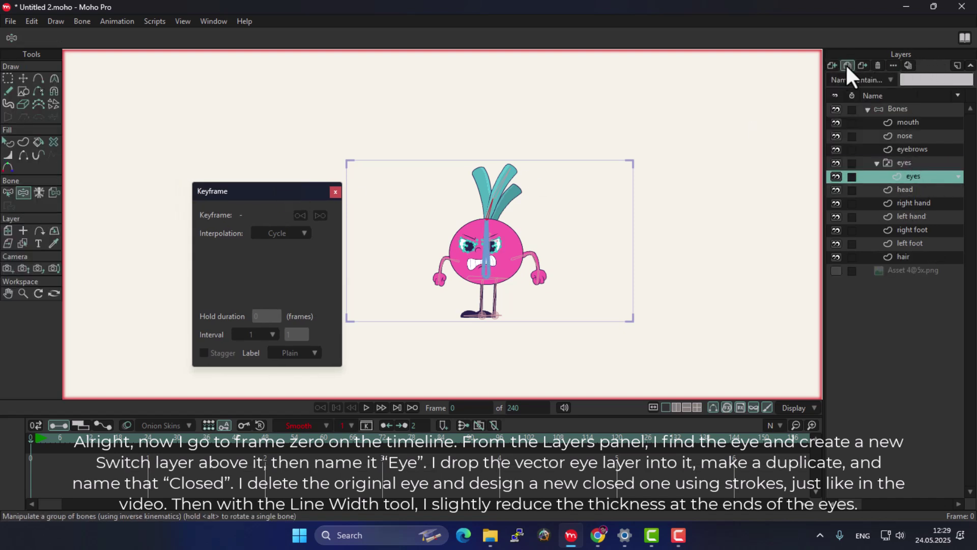
left_click(847, 67)
double_click(910, 177)
type("close")
key("Return")
Close the Keyframe window and delete all the eye artwork on the close layer
scroll(423, 252, "up", 3)
left_click(334, 191)
scroll(616, 235, "up", 4)
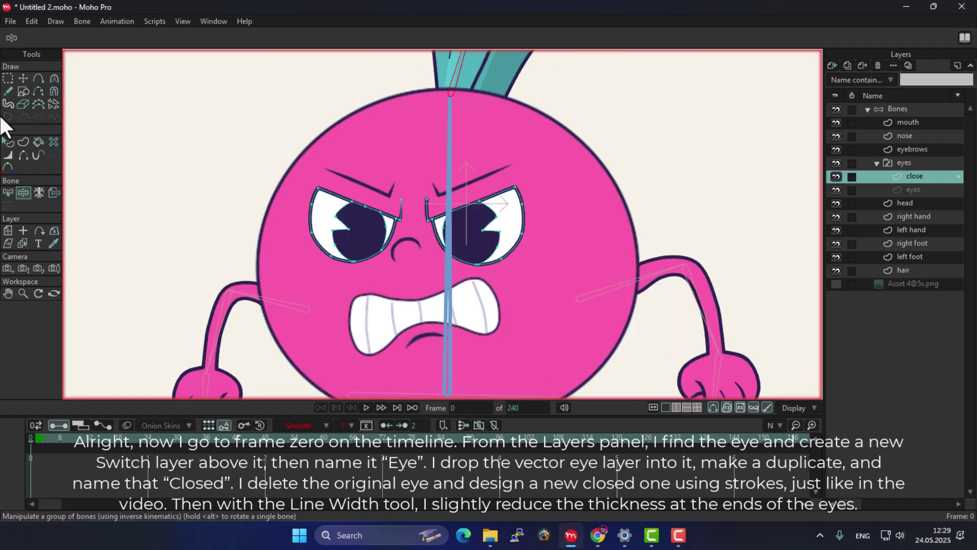
left_click(8, 78)
key("ctrl+a")
key("Delete")
Draw two slanted closed-eye lines under the eyebrows on the close layer with the Add Point tool
left_click(38, 79)
left_click(316, 188)
left_click(337, 196)
left_click(357, 205)
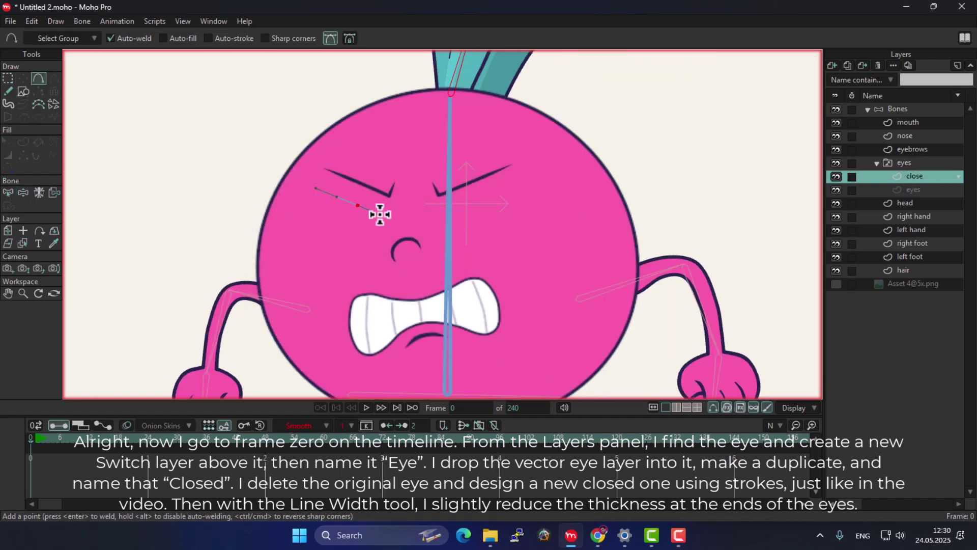
left_click_drag(443, 214, 517, 184)
Turn the two closed-eye lines into a stroke-only shape, dark navy and 6 px wide
left_click(23, 141)
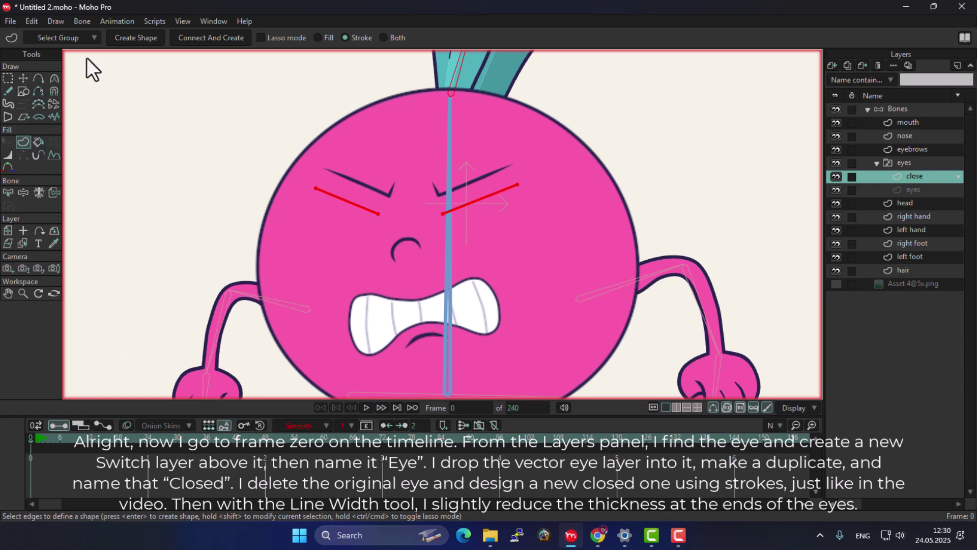
key("Return")
scroll(380, 208, "up", 3)
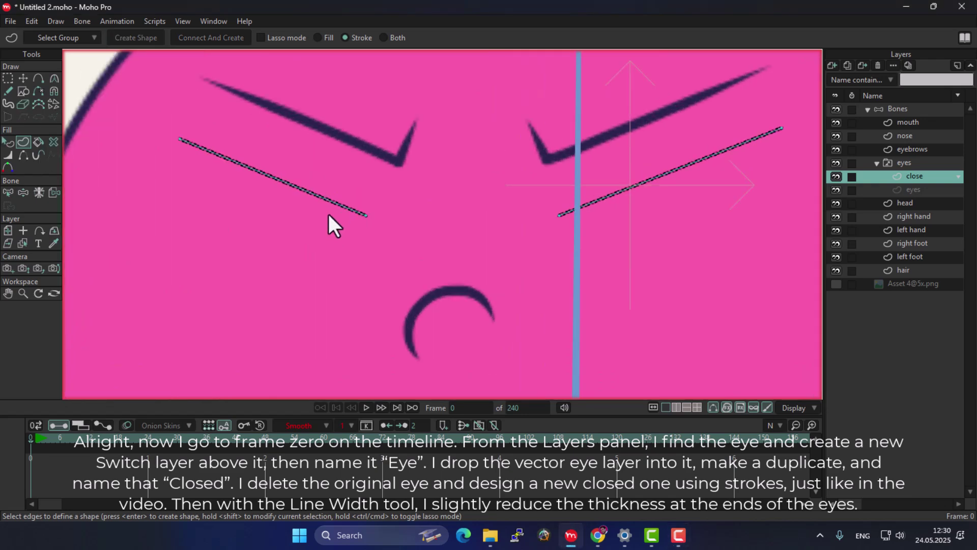
left_click(214, 21)
left_click(221, 60)
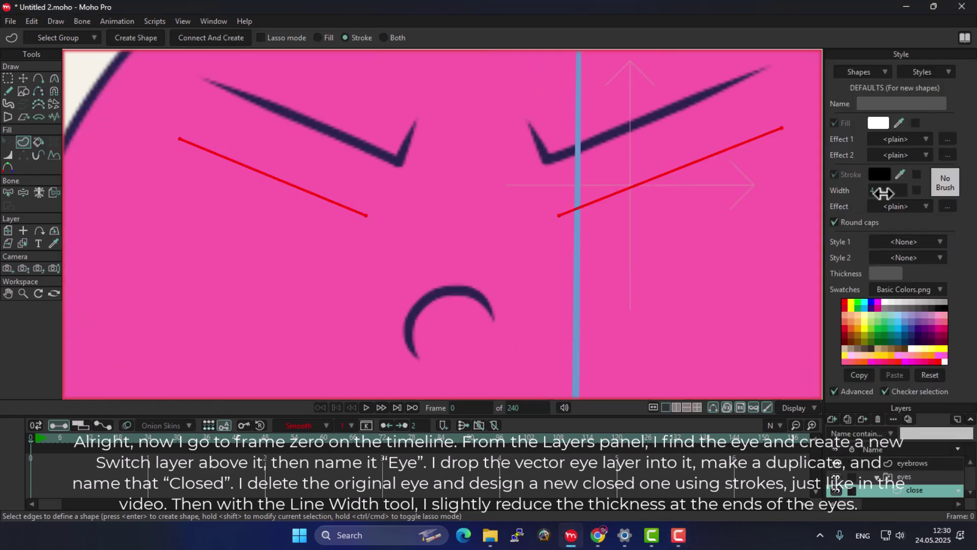
key("Return")
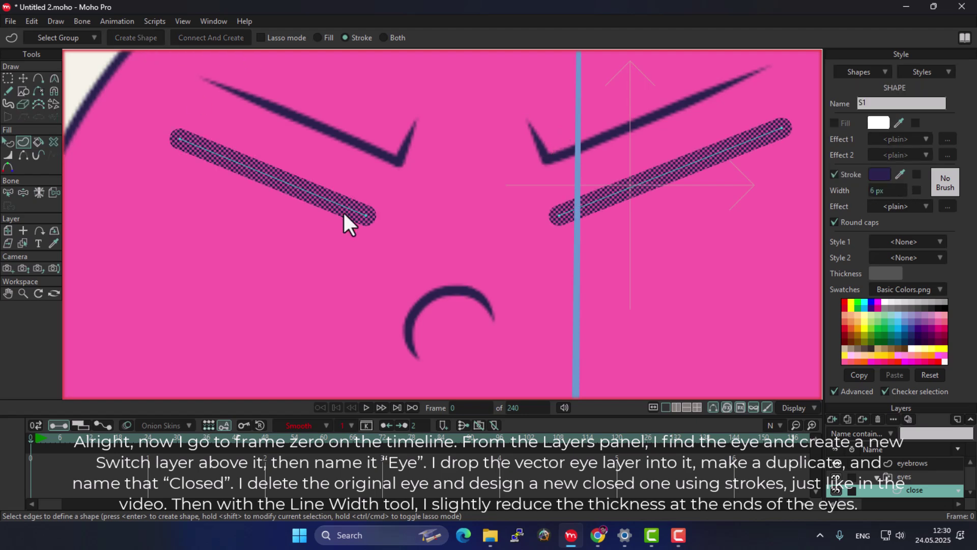
Taper the outer ends of both closed-eye strokes with the Line Width tool
scroll(343, 212, "down", 3)
left_click(8, 155)
scroll(224, 153, "up", 2)
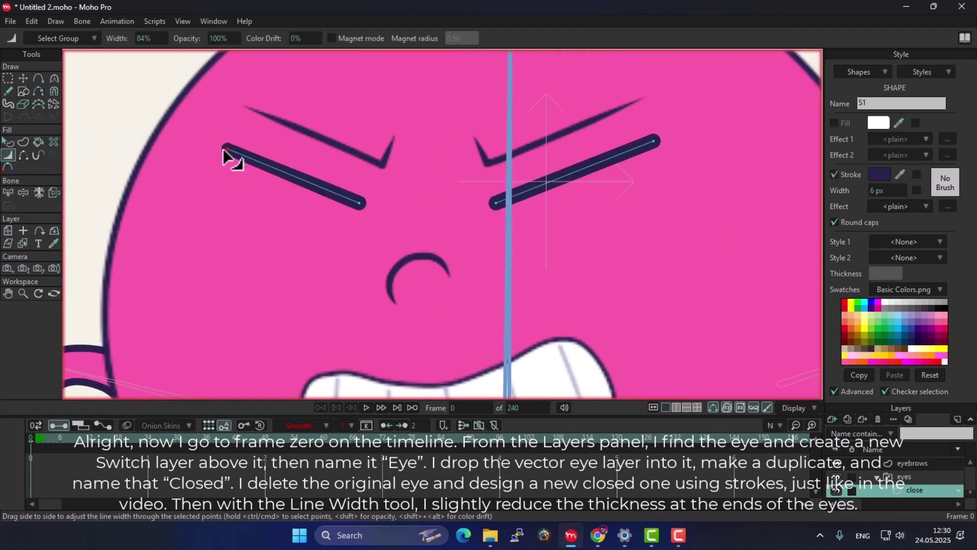
left_click_drag(222, 151, 204, 149)
left_click_drag(654, 141, 631, 134)
left_click_drag(227, 149, 217, 146)
left_click_drag(653, 141, 641, 139)
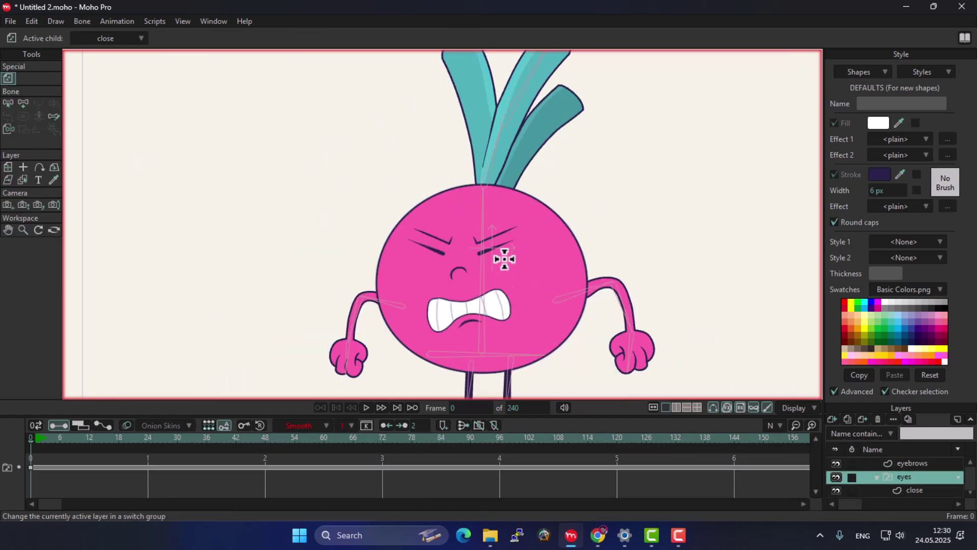
On frame 0, switch the eyes Switch layer to its open "eyes" child
scroll(76, 350, "down", 2)
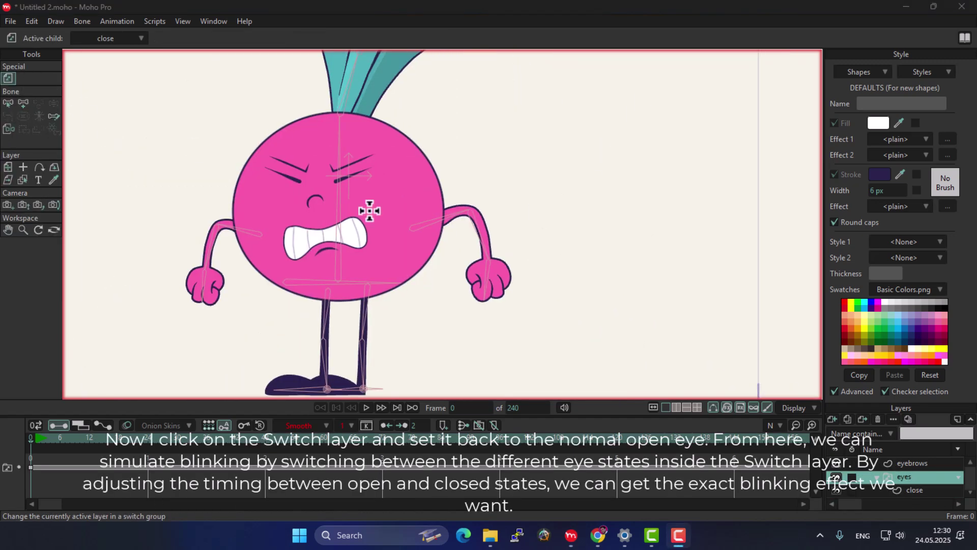
right_click(908, 477)
left_click(916, 426)
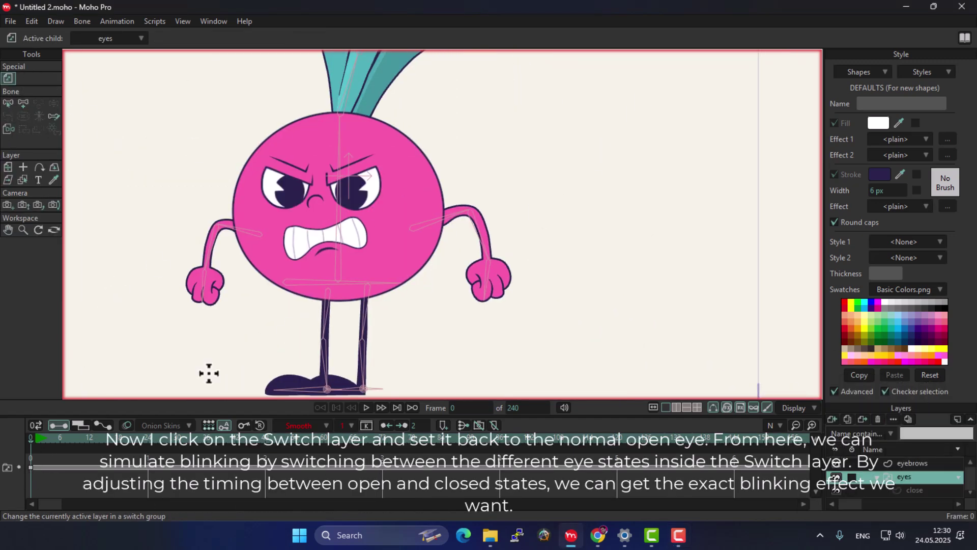
Key blinks from about frame 4 onward by alternating the Switch layer between its "close" and "eyes" children
left_click(49, 441)
right_click(912, 476)
left_click(916, 412)
left_click_drag(44, 441, 274, 439)
right_click(913, 475)
left_click(909, 448)
Paste the blink keyframes at frame 60 and play the animation to check the blinking
left_click(121, 443)
left_click(324, 438)
key("ctrl+v")
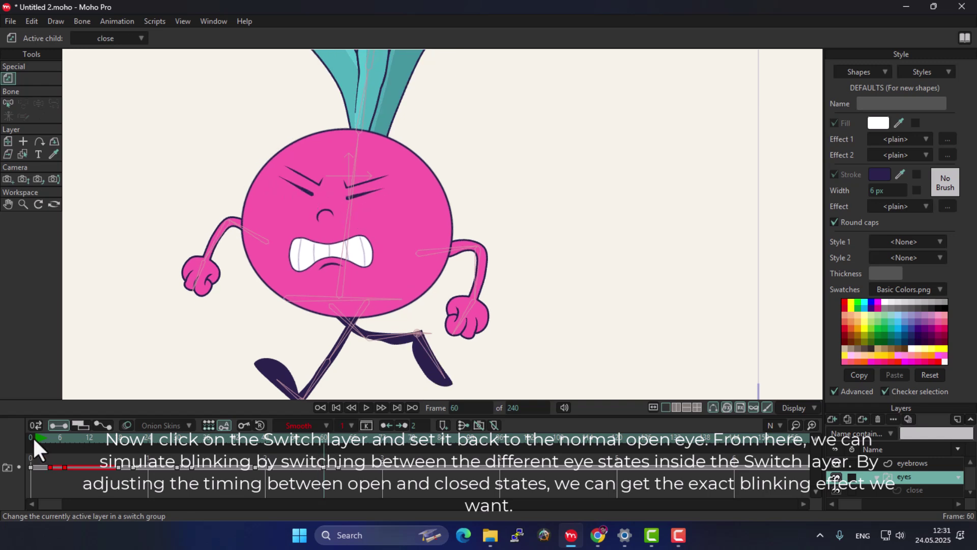
left_click(32, 436)
key("space")
Adjust the blink timing by shifting individual open and closed keyframes of the Switch layer
left_click(65, 465)
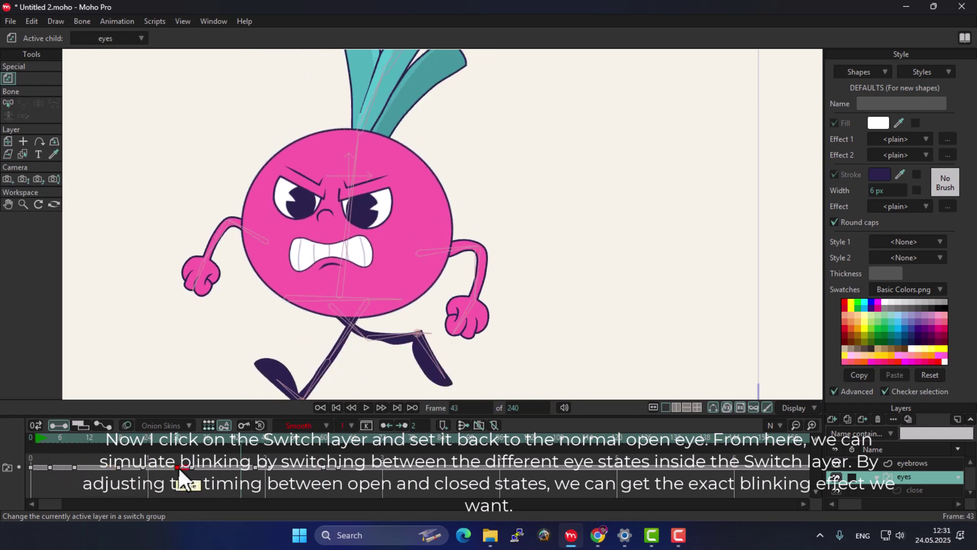
left_click_drag(282, 468, 280, 467)
left_click_drag(339, 467, 333, 467)
Copy the blink keyframes between about frames 30 and 62 and paste them at about frame 73
left_click_drag(348, 456, 178, 479)
key("ctrl+c")
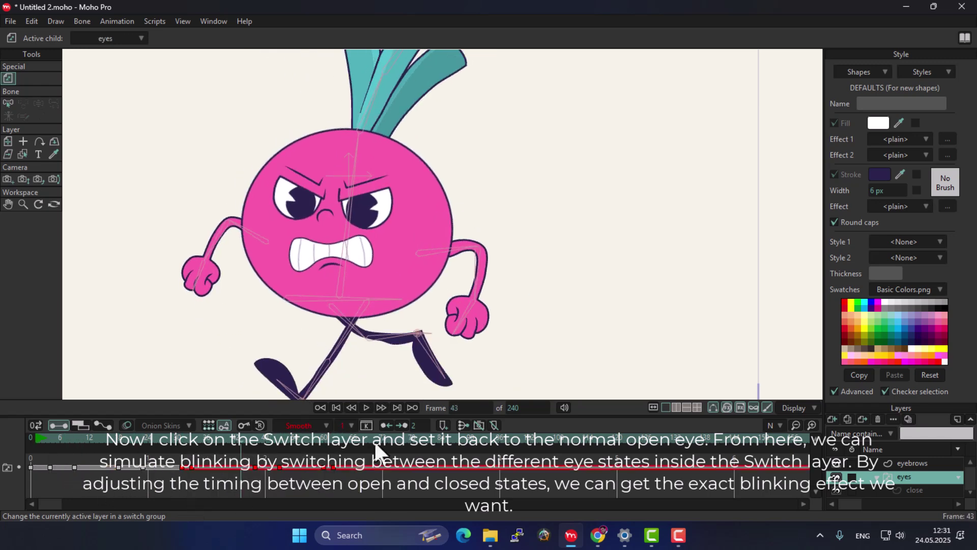
left_click(387, 439)
key("ctrl+v")
left_click(414, 492)
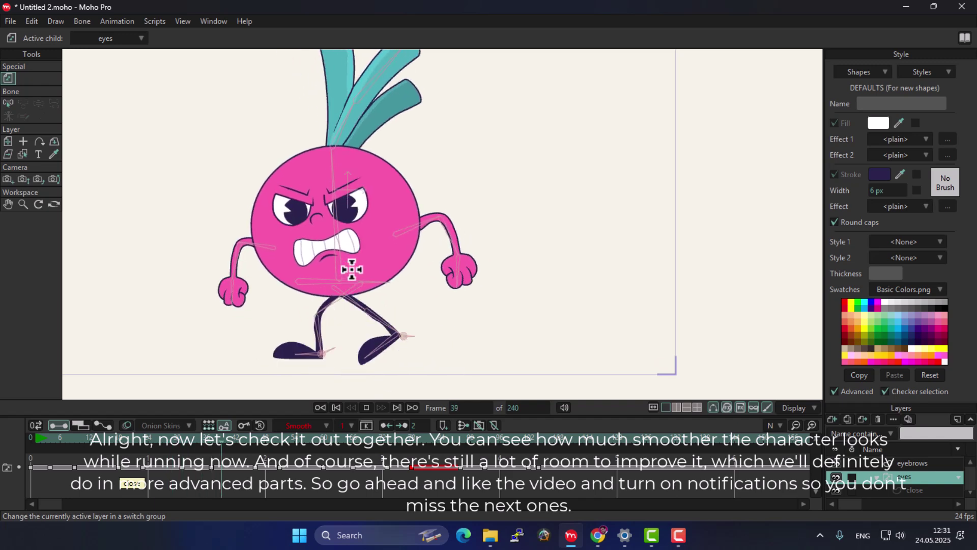
Play the finished run cycle to check the blinking, and return to frame 0
scroll(403, 196, "down", 2)
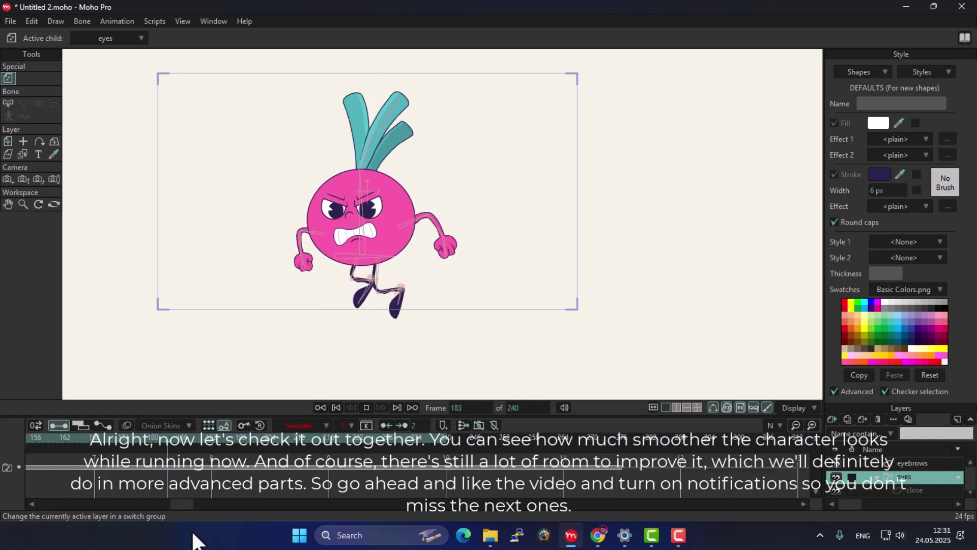
key("space")
left_click_drag(175, 504, 41, 500)
left_click(30, 440)
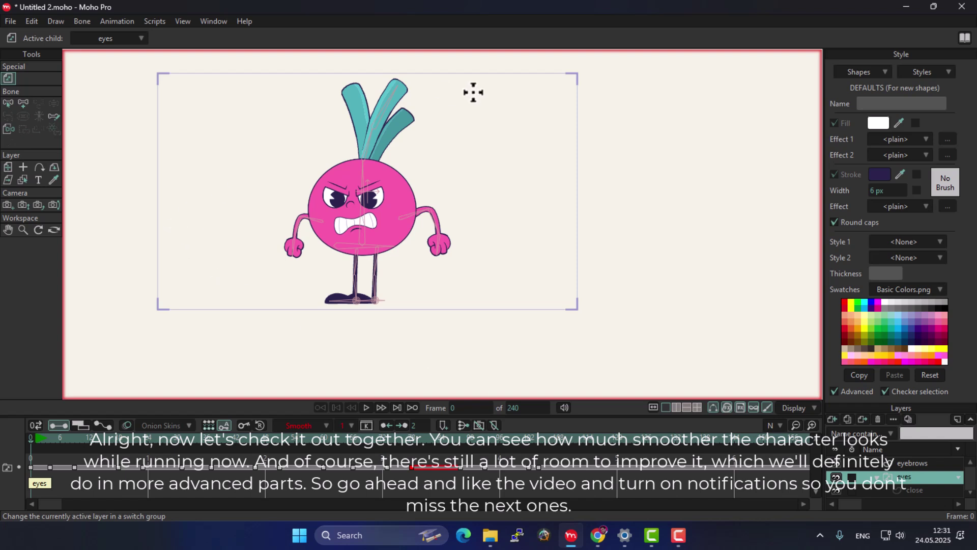
scroll(451, 239, "down", 2)
scroll(451, 239, "up", 5)
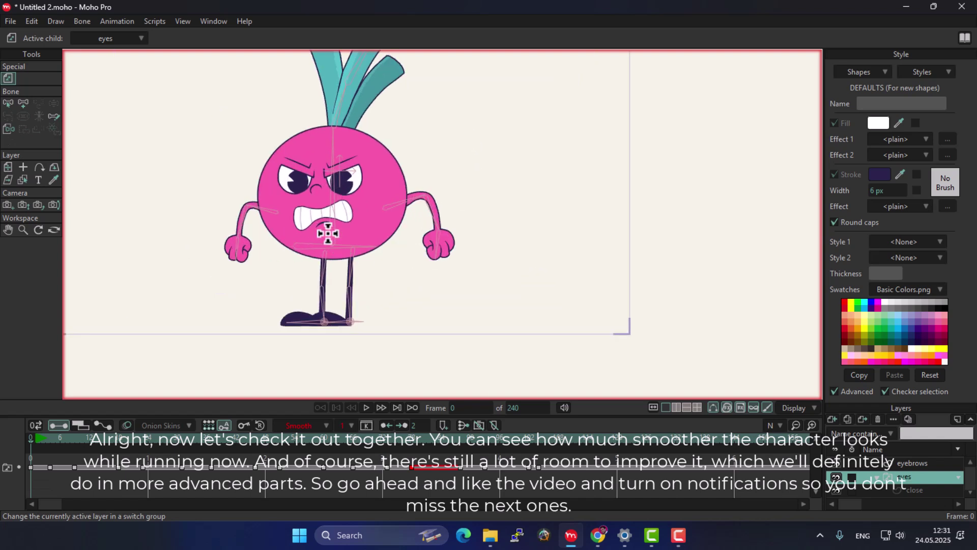